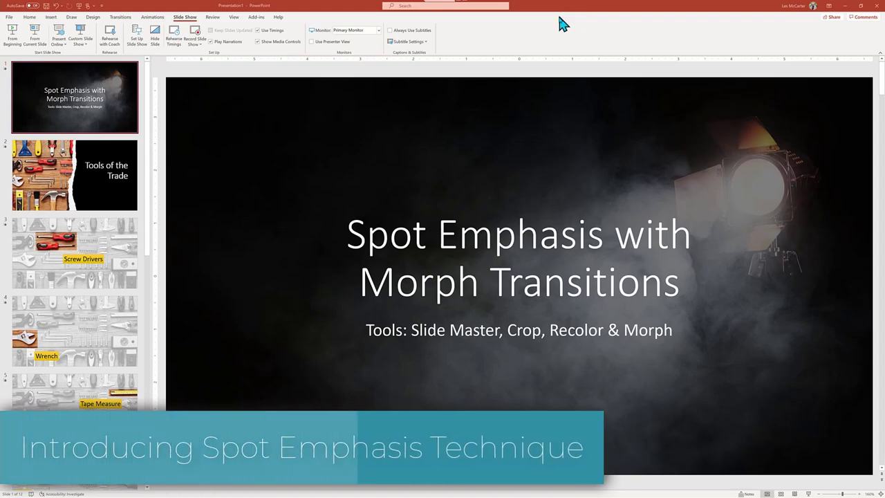
{"action": "left_click", "coordinate": [781, 493]}
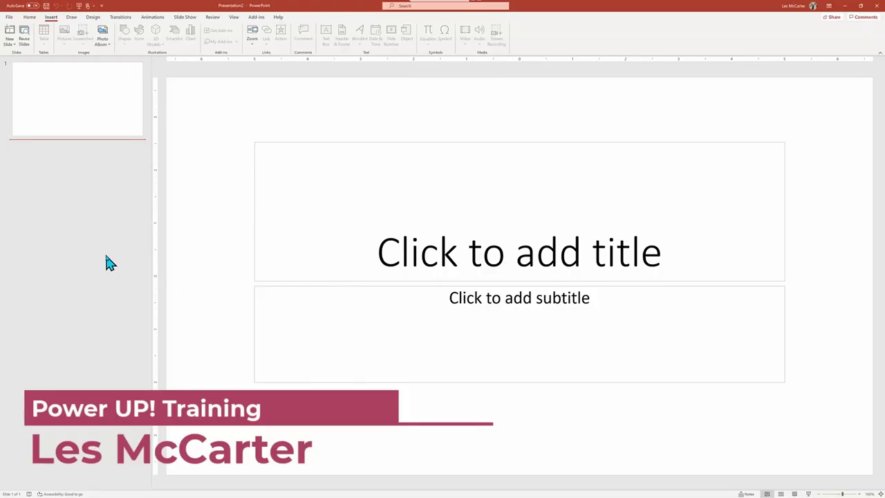
Enter "Class Project" as the title of the first slide
{"action": "left_click", "coordinate": [470, 262]}
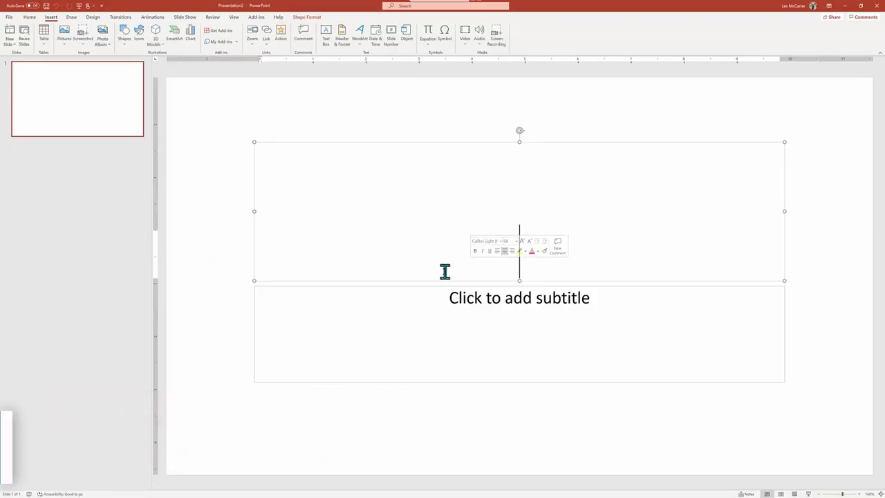
{"action": "type", "text": "Class Pojrec"}
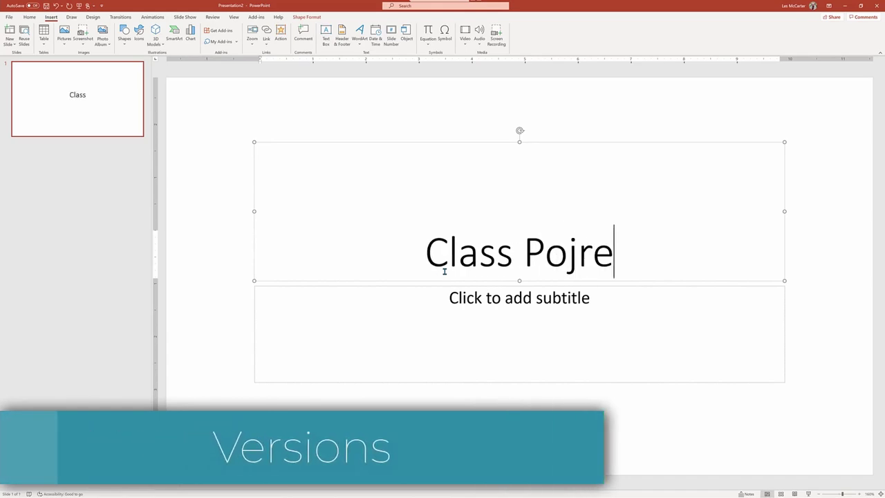
{"action": "key", "text": "BackSpace"}
{"action": "key", "text": "BackSpace"}
{"action": "key", "text": "BackSpace"}
{"action": "key", "text": "BackSpace"}
{"action": "key", "text": "BackSpace"}
{"action": "type", "text": "roject"}
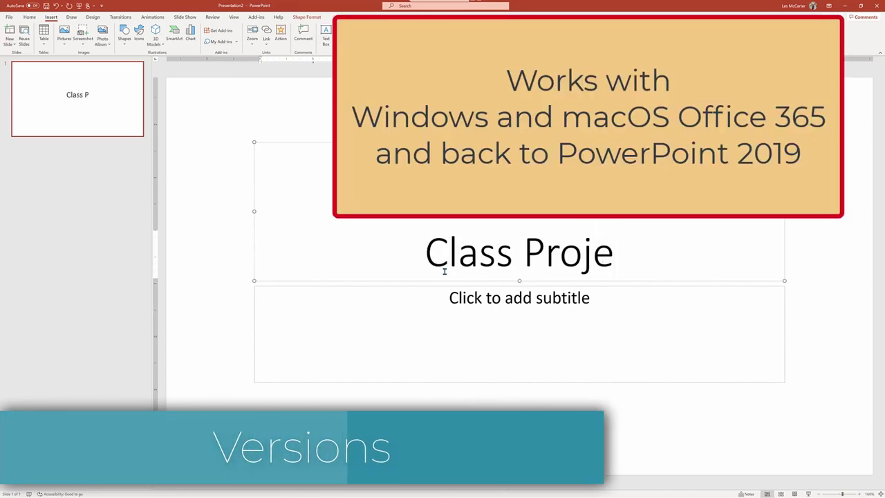
Add a second slide after the title slide and change its layout to Blank
{"action": "left_click", "coordinate": [92, 253]}
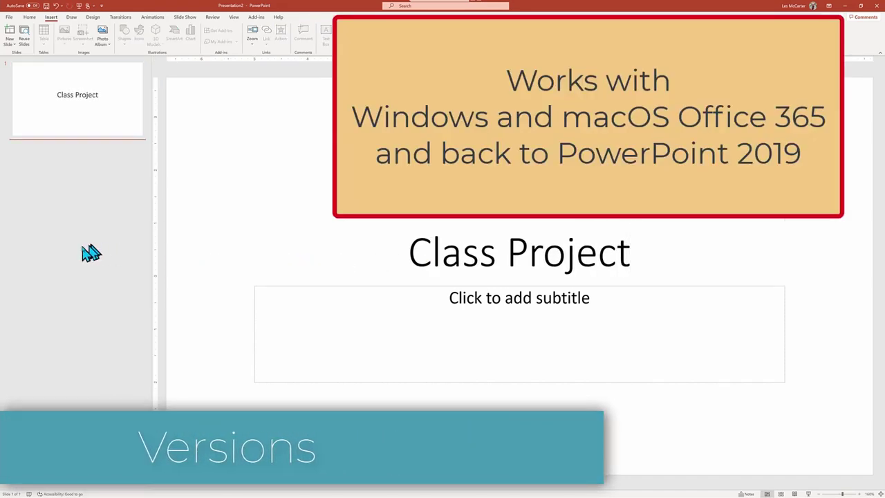
{"action": "right_click", "coordinate": [88, 145]}
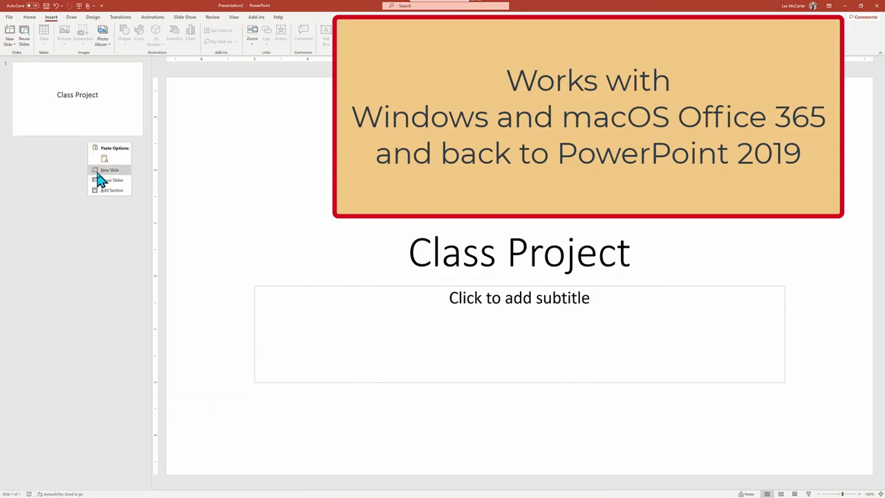
{"action": "left_click", "coordinate": [105, 170]}
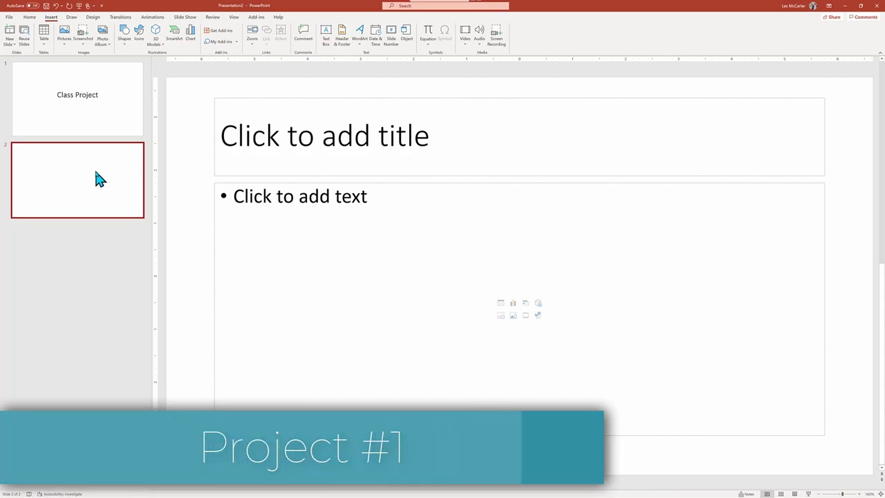
{"action": "left_click", "coordinate": [29, 20]}
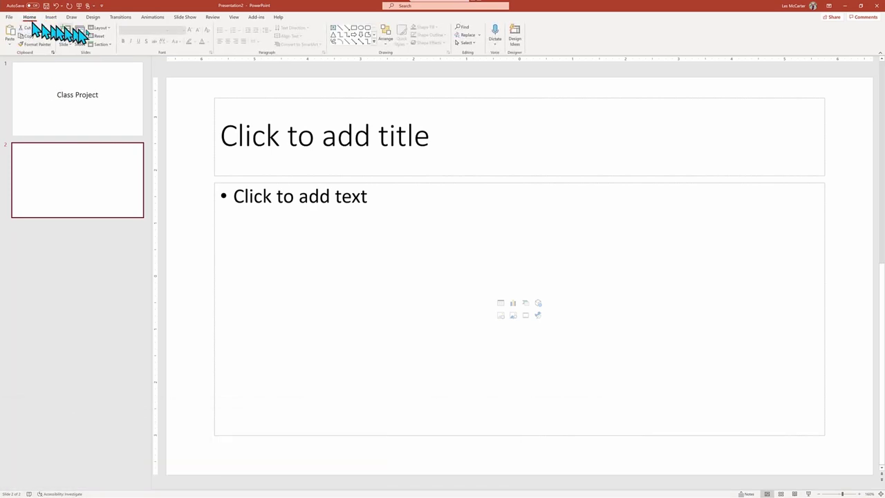
{"action": "left_click", "coordinate": [107, 29]}
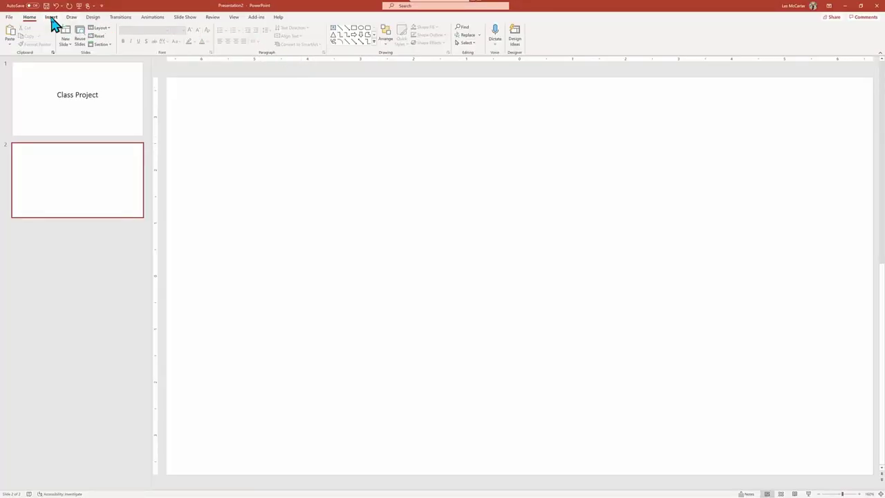
Search the stock images for "tools" and insert the photo of hand tools laid out in rows on wooden boards
{"action": "left_click", "coordinate": [50, 18]}
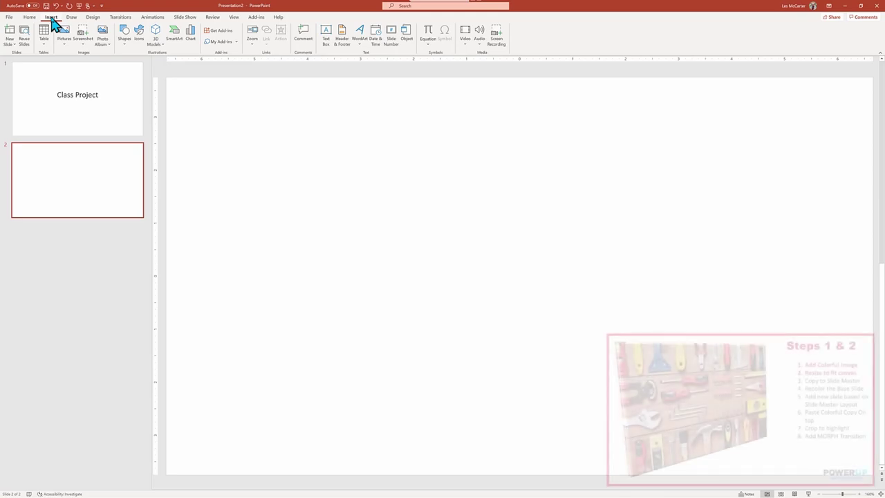
{"action": "left_click", "coordinate": [68, 45]}
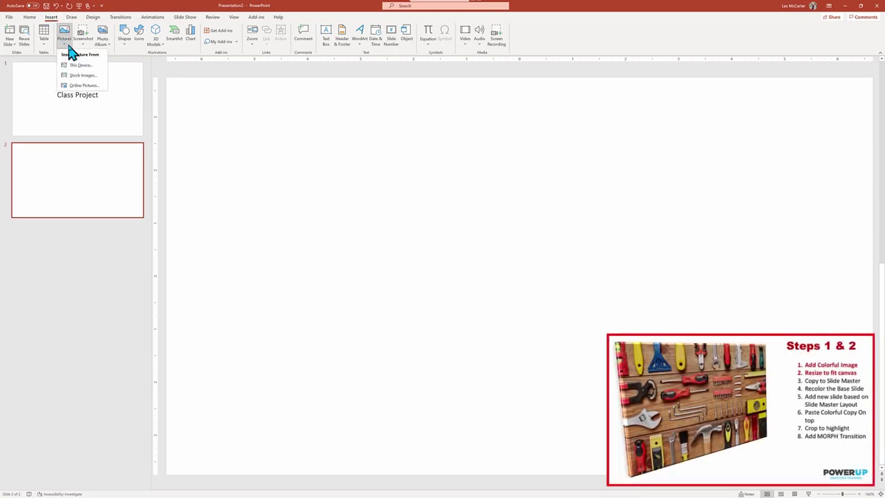
{"action": "left_click", "coordinate": [99, 76]}
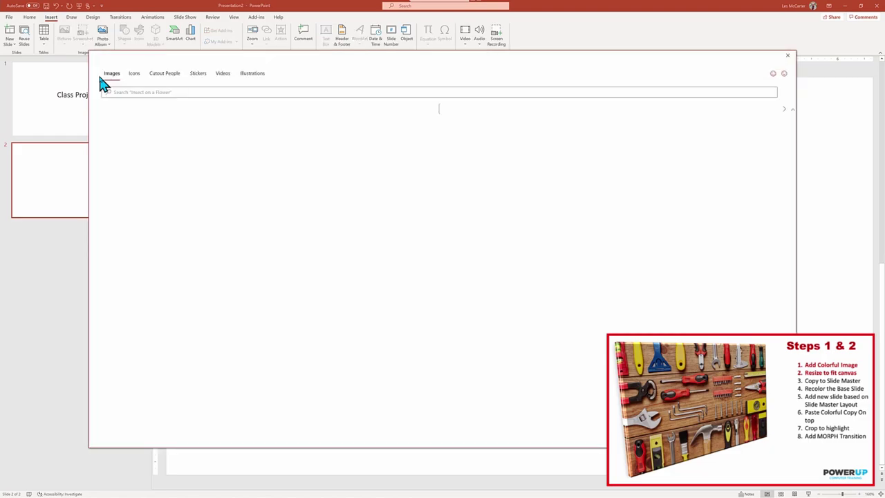
{"action": "left_click", "coordinate": [174, 89]}
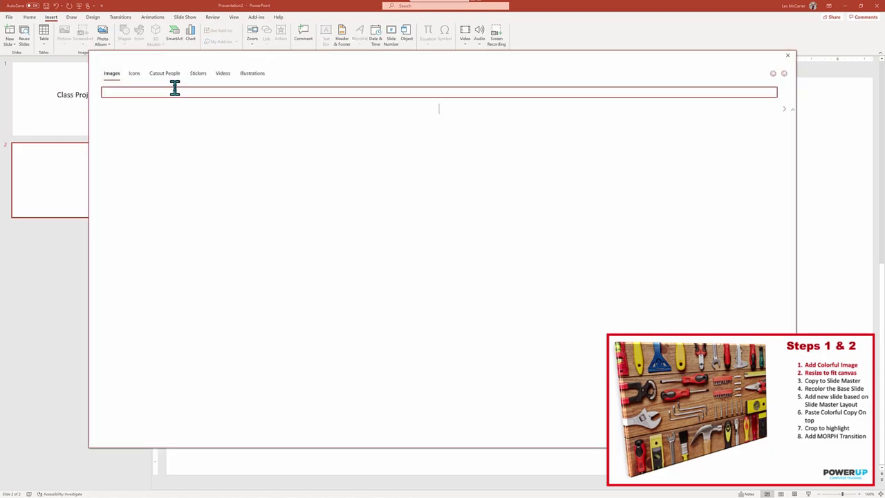
{"action": "type", "text": "tools"}
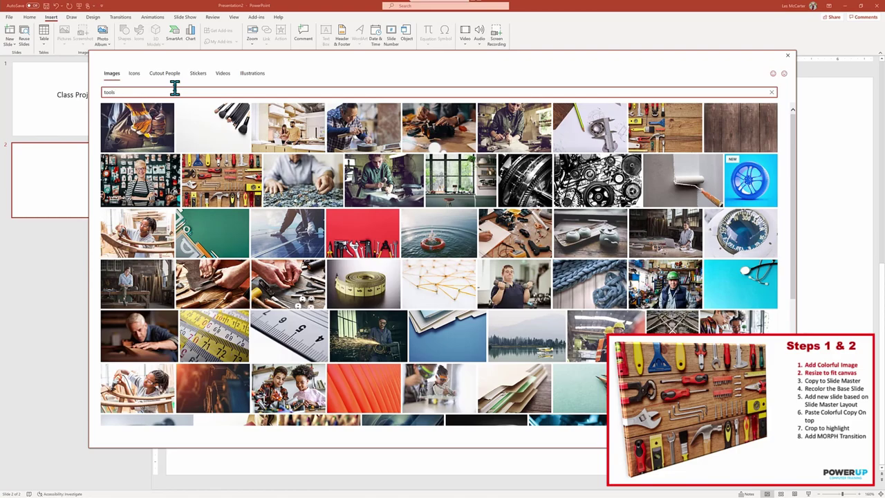
{"action": "left_click", "coordinate": [226, 193]}
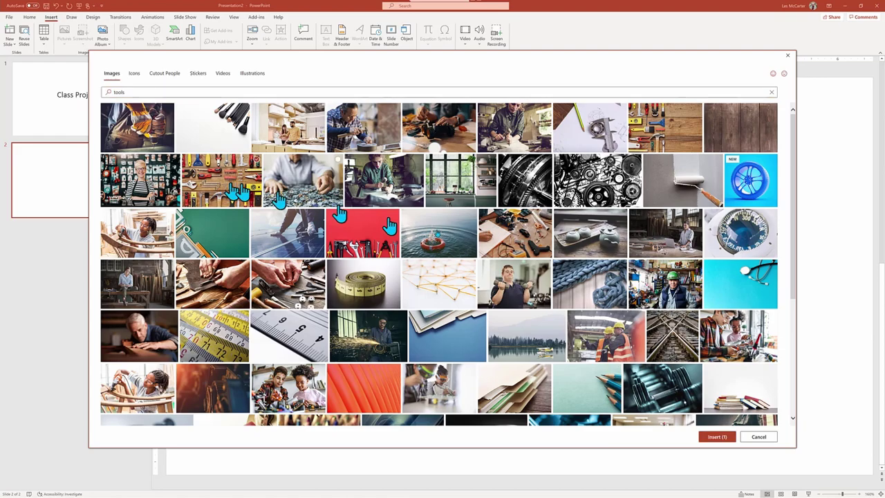
{"action": "left_click", "coordinate": [717, 437]}
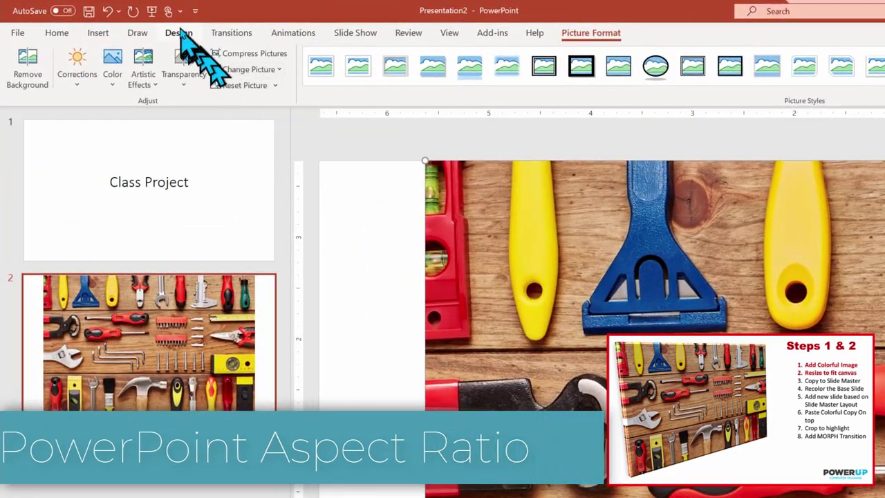
Set the slide size to Widescreen (16:9)
{"action": "left_click", "coordinate": [181, 36]}
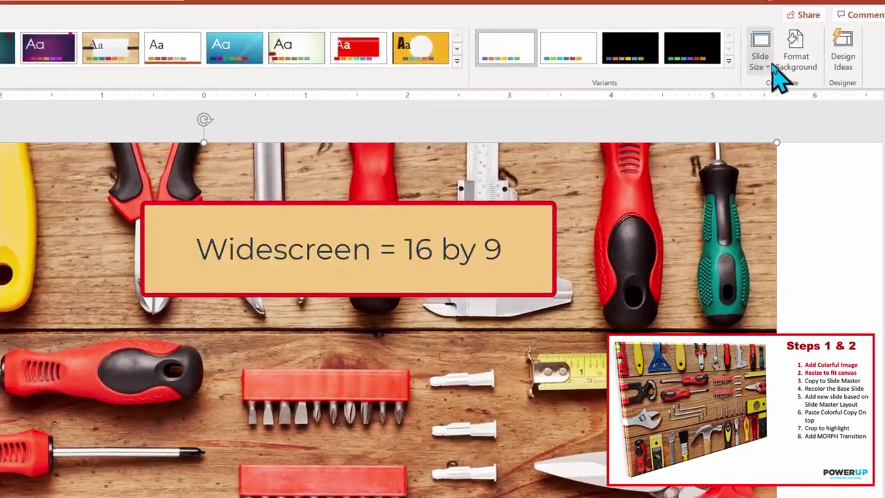
{"action": "left_click", "coordinate": [824, 62]}
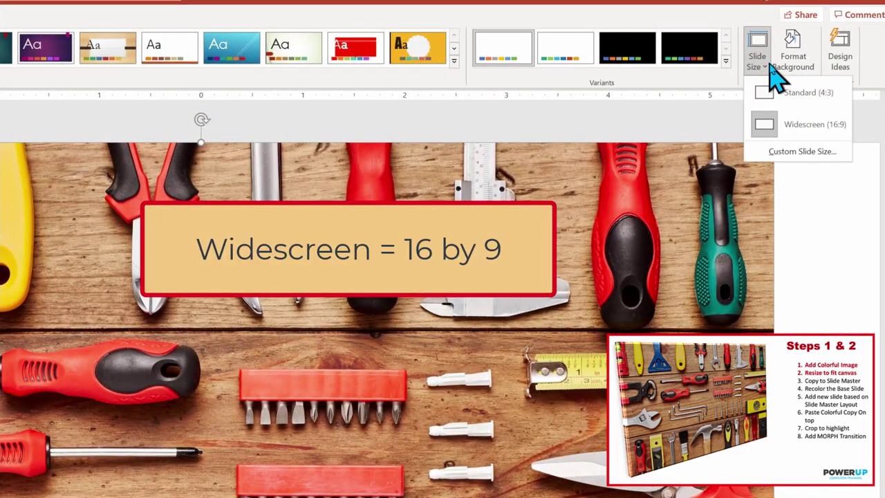
{"action": "left_click", "coordinate": [815, 125]}
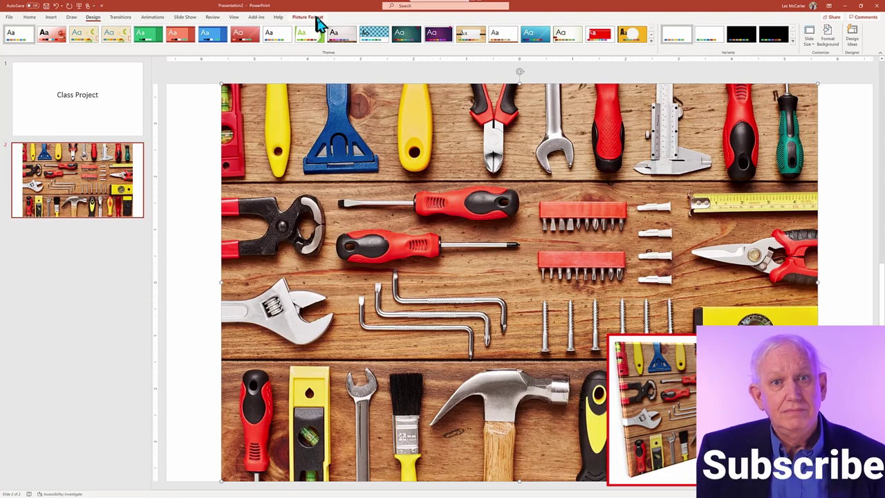
Crop the tools picture to a landscape aspect ratio of 16:9
{"action": "left_click", "coordinate": [317, 20]}
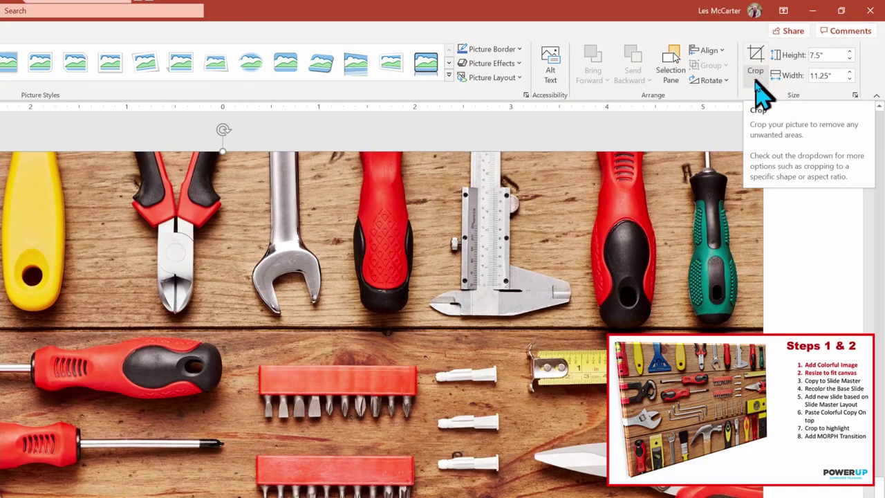
{"action": "left_click", "coordinate": [756, 82]}
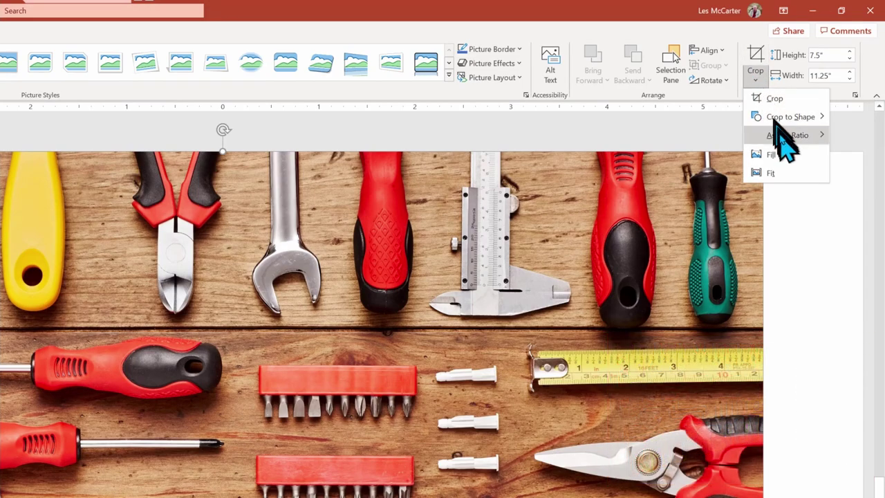
{"action": "mouse_move", "coordinate": [779, 136]}
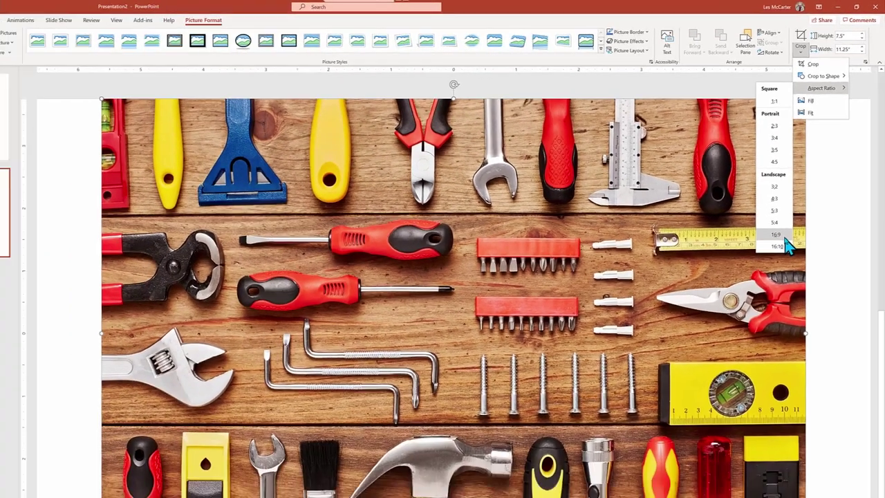
{"action": "left_click", "coordinate": [723, 360]}
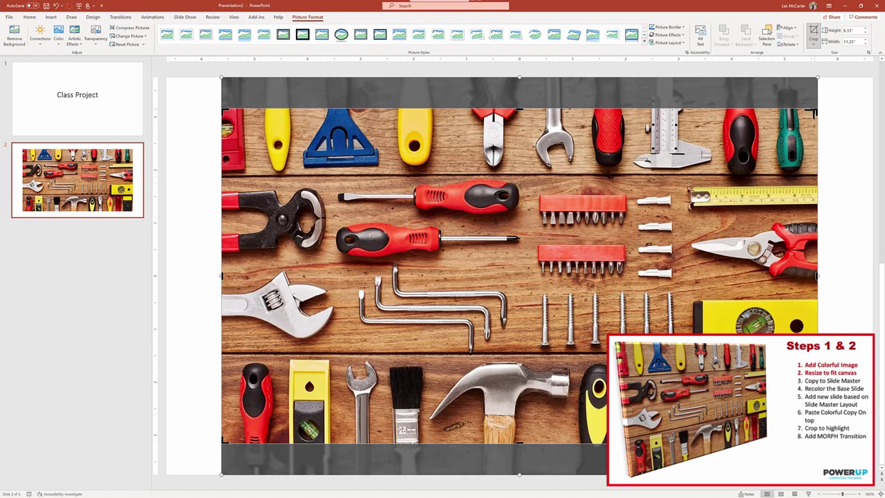
Enlarge the crop frame to the full slide, 13.33" wide by 7.5" high, and fill it with the picture
{"action": "left_click_drag", "start_coordinate": [813, 112], "coordinate": [870, 76]}
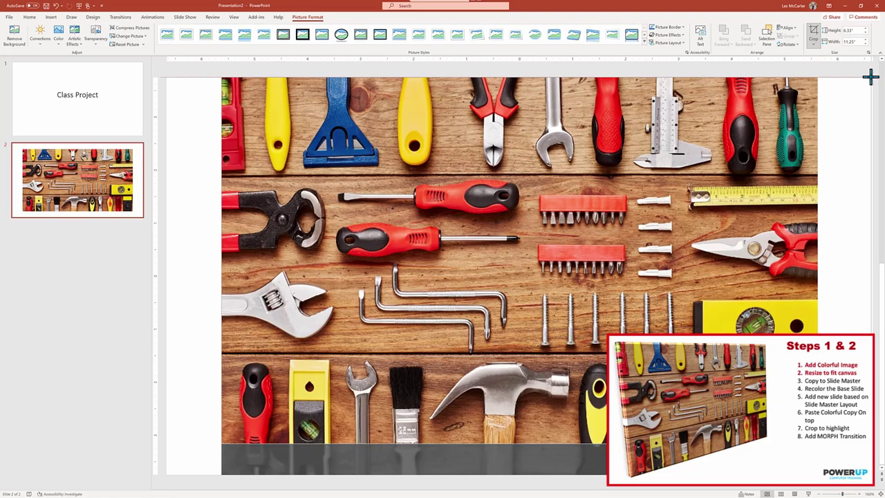
{"action": "left_click_drag", "start_coordinate": [870, 76], "coordinate": [874, 76]}
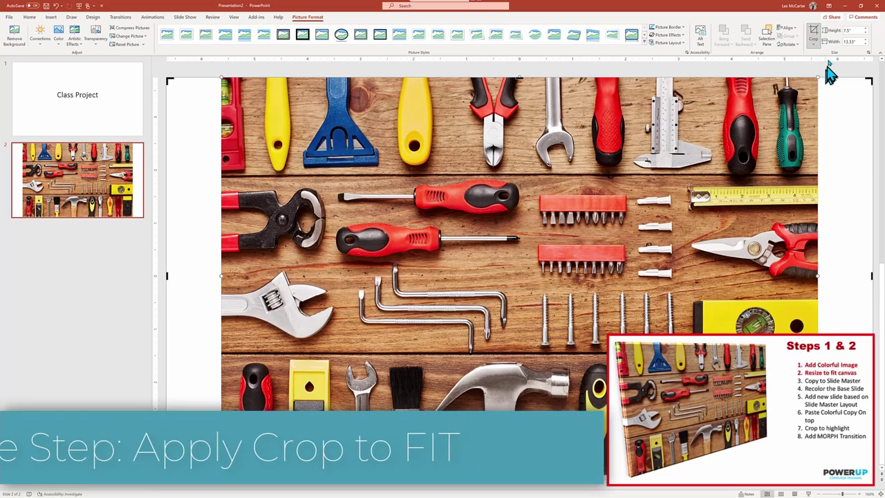
{"action": "left_click", "coordinate": [813, 45]}
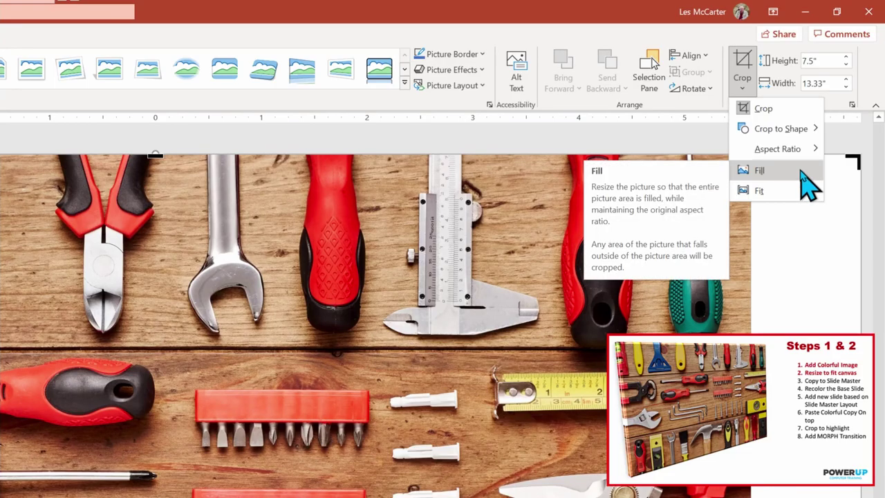
{"action": "left_click", "coordinate": [801, 173]}
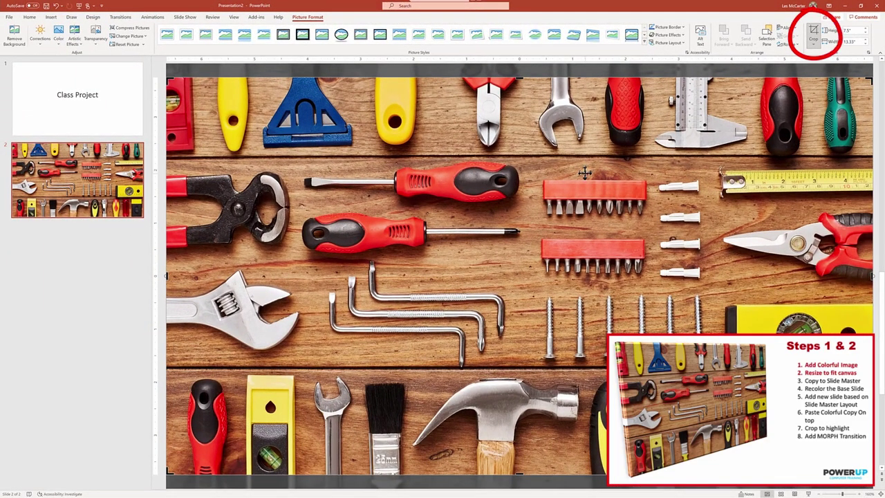
Move the picture up inside the crop frame so its lower edge meets the slide's lower edge, and finish cropping
{"action": "mouse_move", "coordinate": [584, 173]}
{"action": "left_mouse_down"}
{"action": "mouse_move", "coordinate": [582, 209]}
{"action": "mouse_move", "coordinate": [585, 138]}
{"action": "left_mouse_up"}
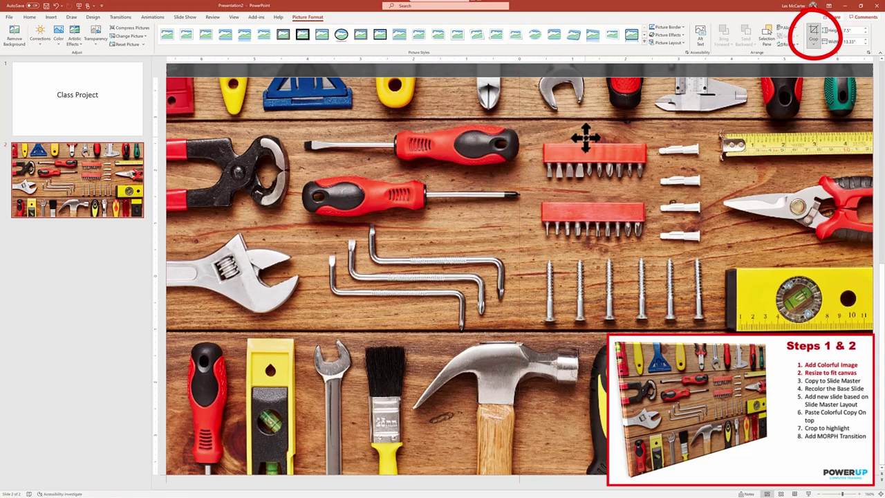
{"action": "key", "text": "Down"}
{"action": "key", "text": "Down"}
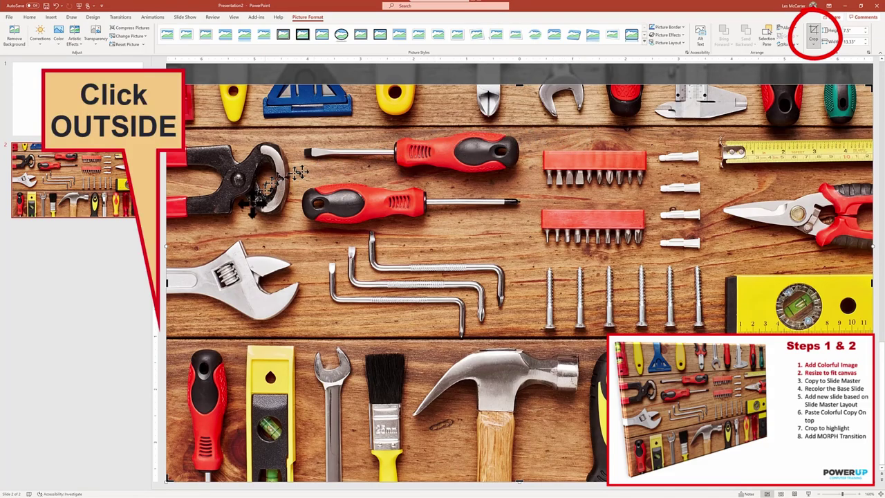
{"action": "left_click", "coordinate": [162, 328]}
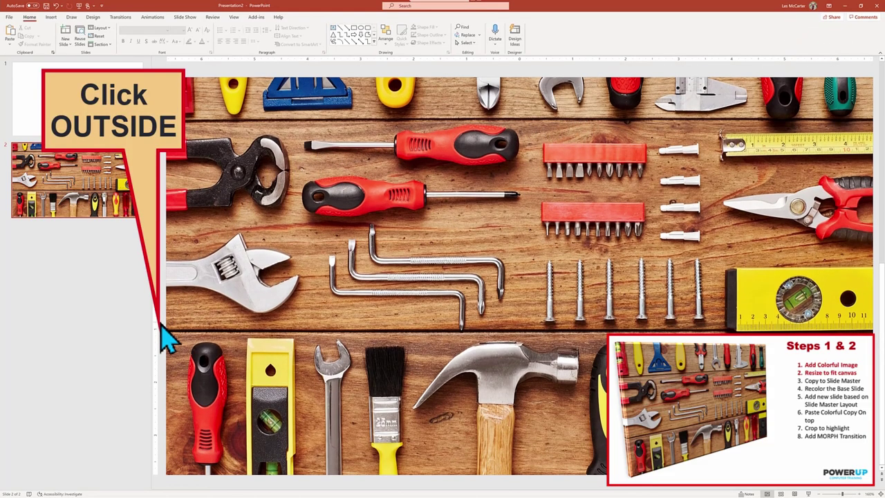
Copy the cropped tools picture from slide 2 and switch to Slide Master view
{"action": "left_click", "coordinate": [235, 72]}
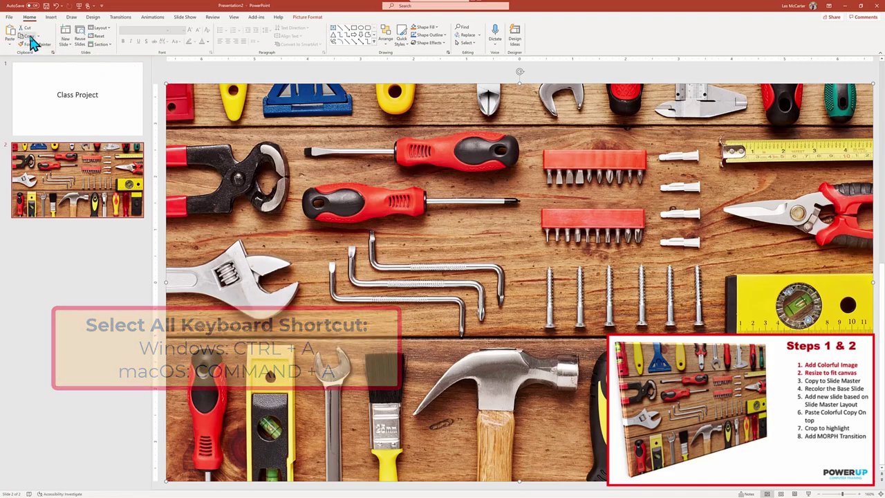
{"action": "left_click", "coordinate": [28, 36]}
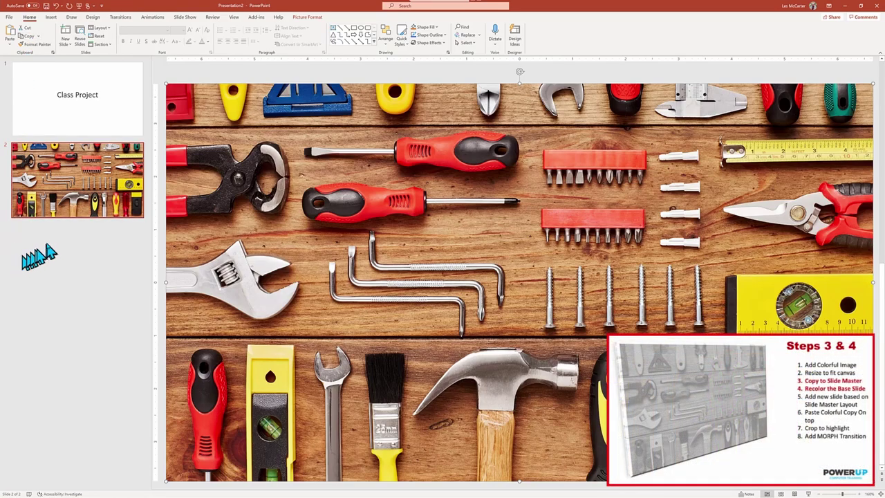
{"action": "key", "text": "Delete"}
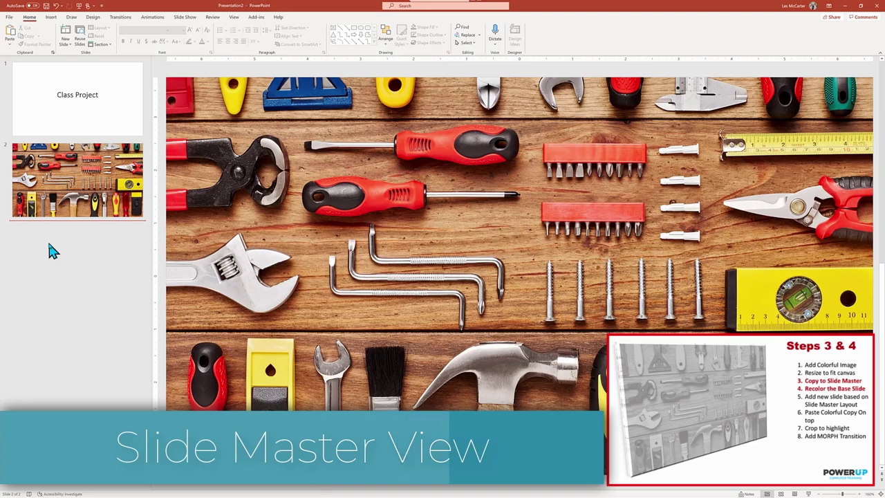
{"action": "left_click", "coordinate": [235, 18]}
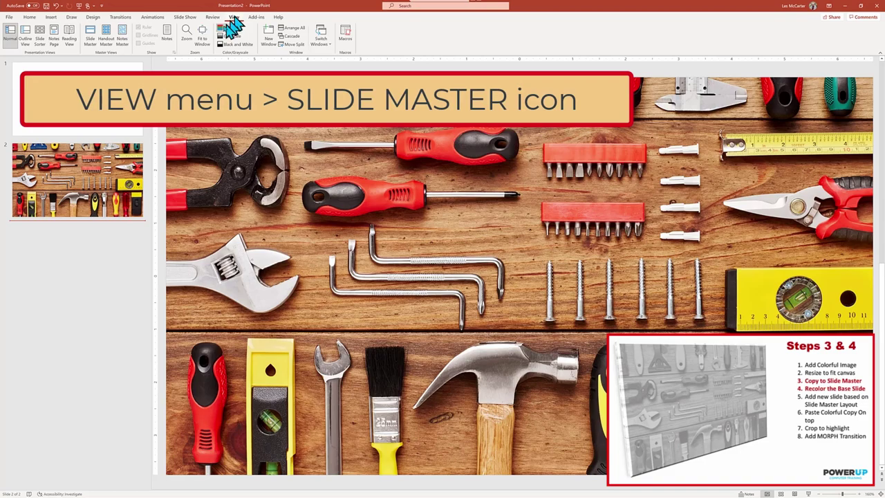
{"action": "left_click", "coordinate": [90, 40]}
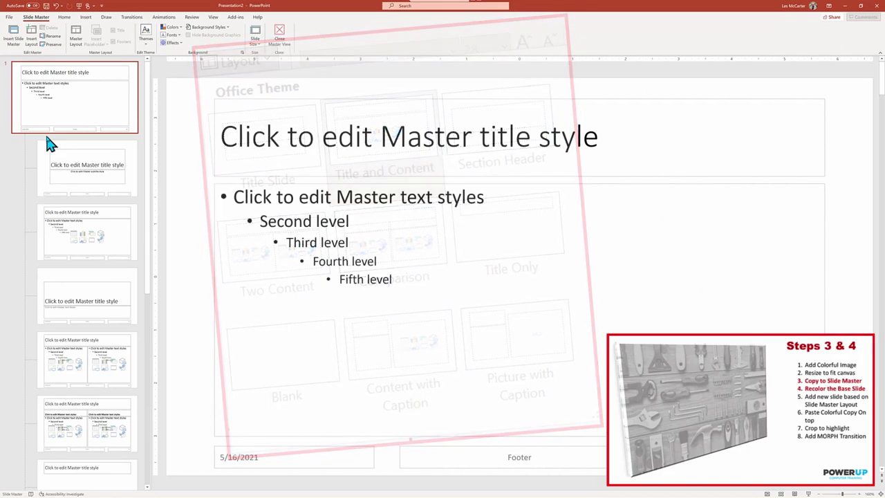
Insert a new layout under the Office Theme slide master and delete all its title and footer placeholders
{"action": "left_click", "coordinate": [50, 137]}
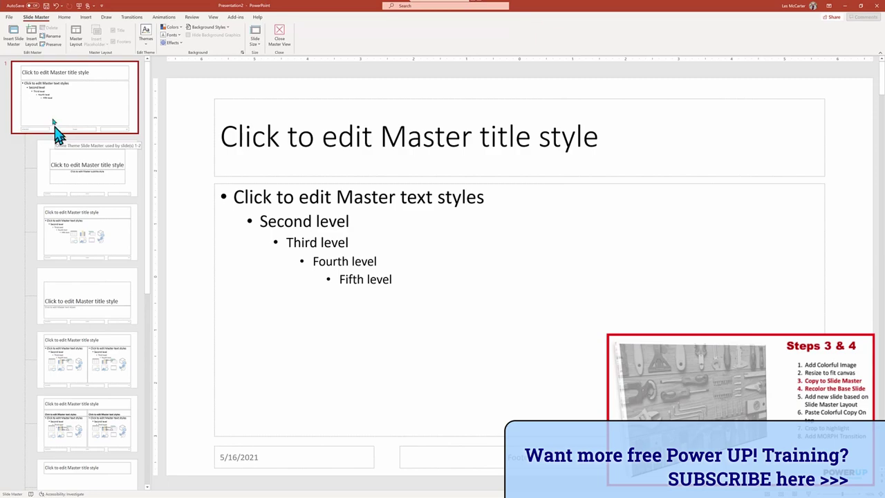
{"action": "left_click", "coordinate": [38, 46]}
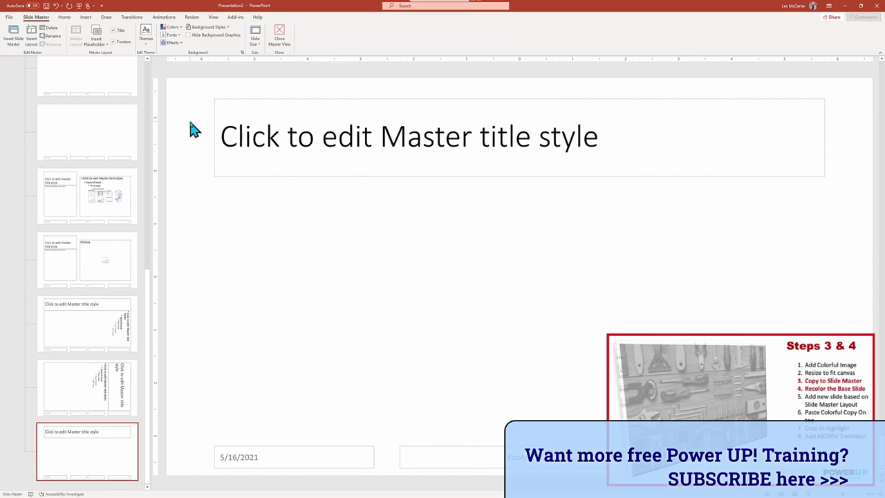
{"action": "key", "text": "ctrl+a"}
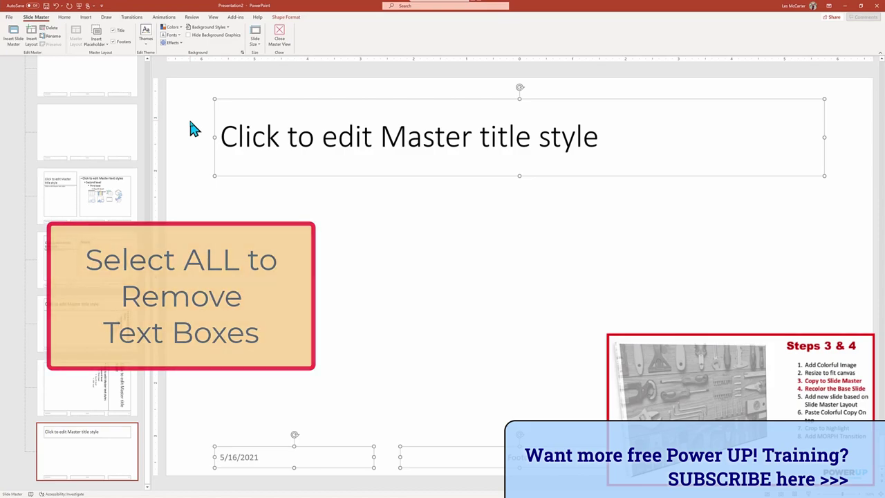
{"action": "key", "text": "Delete"}
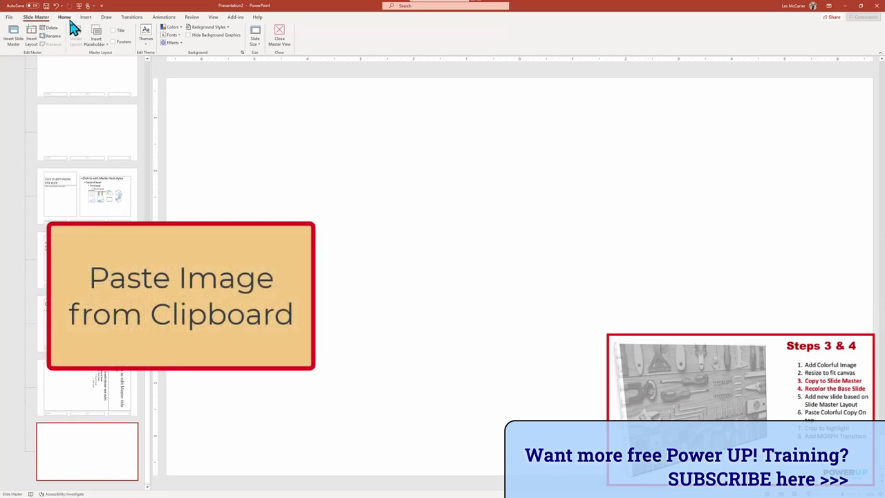
Paste the copied tools picture onto the empty new layout and close Slide Master view
{"action": "left_click", "coordinate": [64, 17]}
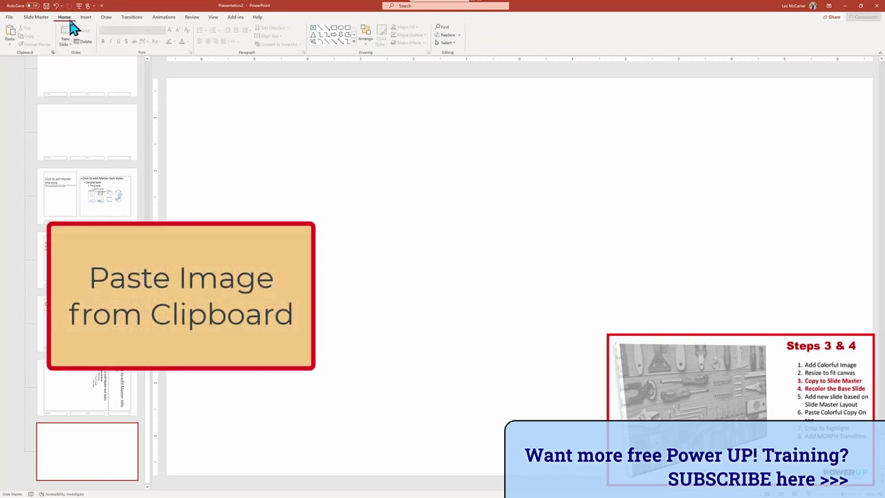
{"action": "left_click", "coordinate": [12, 36]}
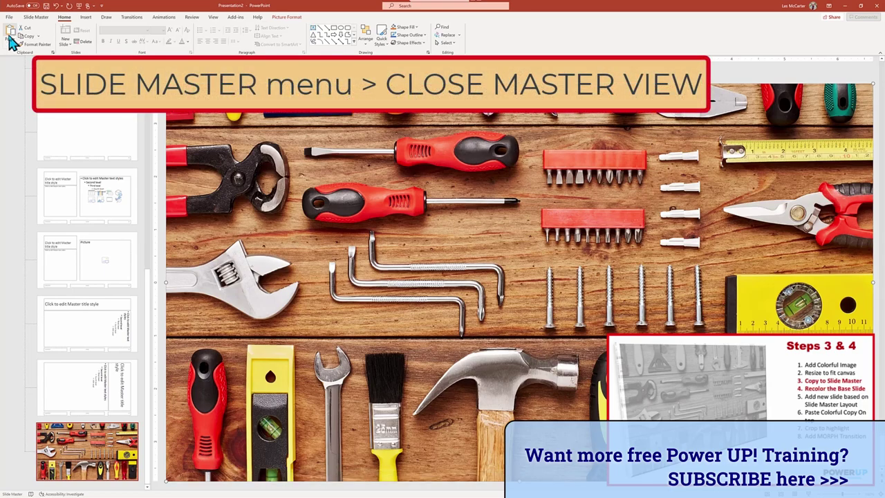
{"action": "left_click", "coordinate": [35, 17]}
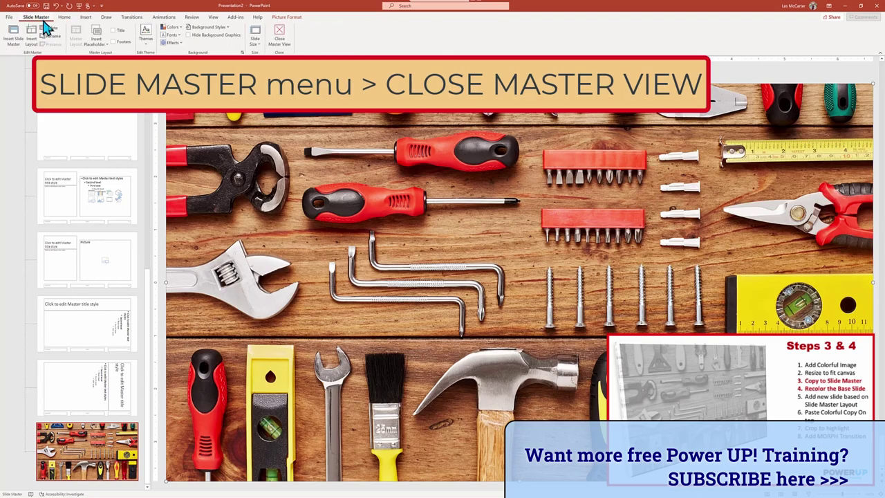
{"action": "left_click", "coordinate": [279, 38]}
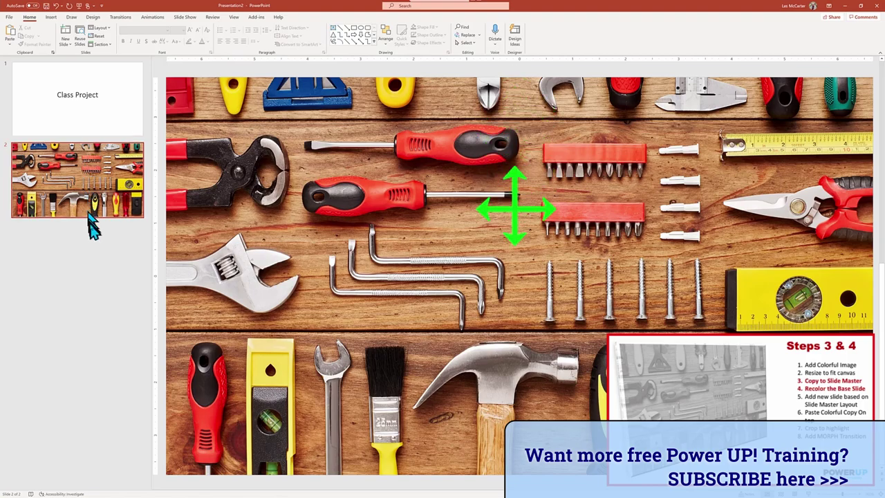
Try shifting the tools picture sideways on slide 2 twice, undoing each move
{"action": "left_click_drag", "start_coordinate": [228, 181], "coordinate": [364, 182]}
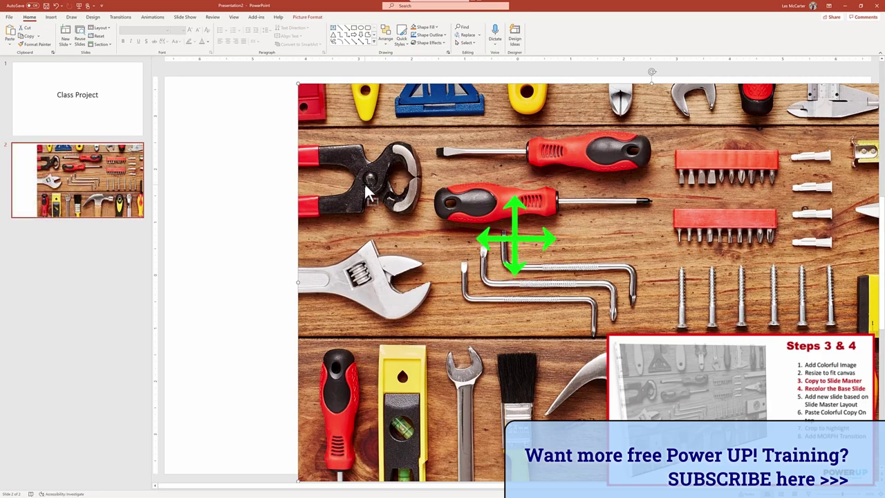
{"action": "key", "text": "ctrl+z"}
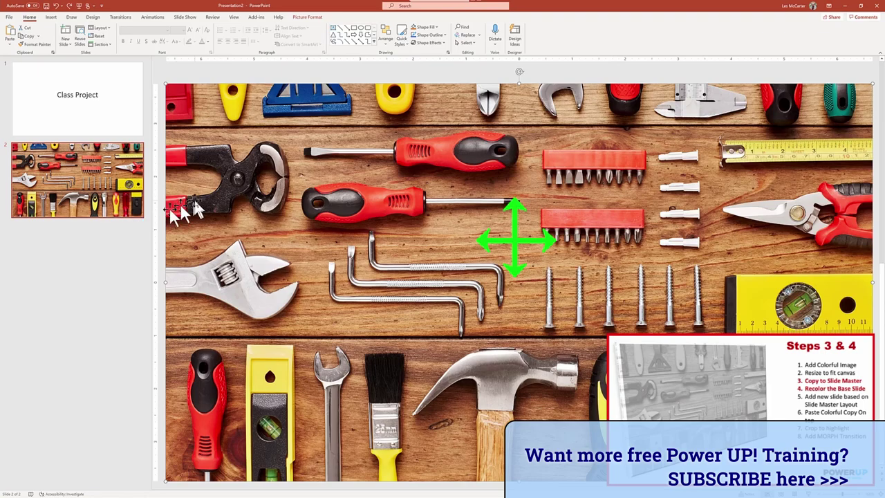
{"action": "left_click_drag", "start_coordinate": [187, 202], "coordinate": [306, 198]}
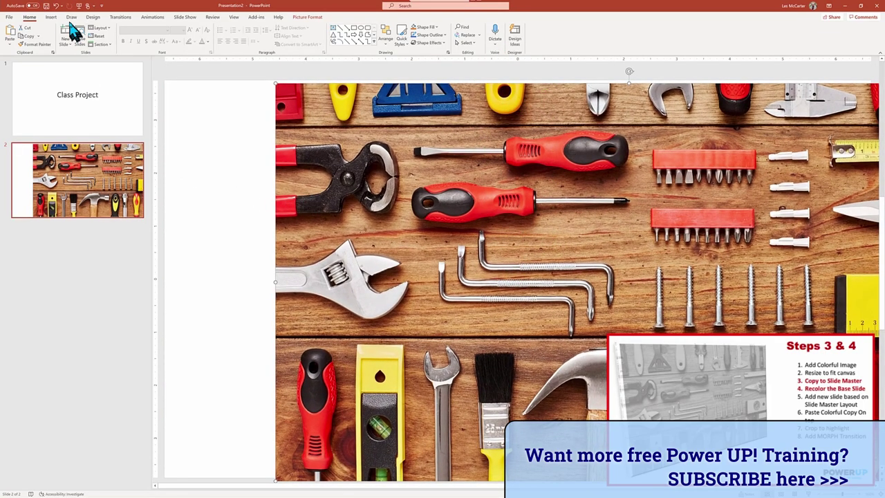
{"action": "left_click", "coordinate": [56, 6]}
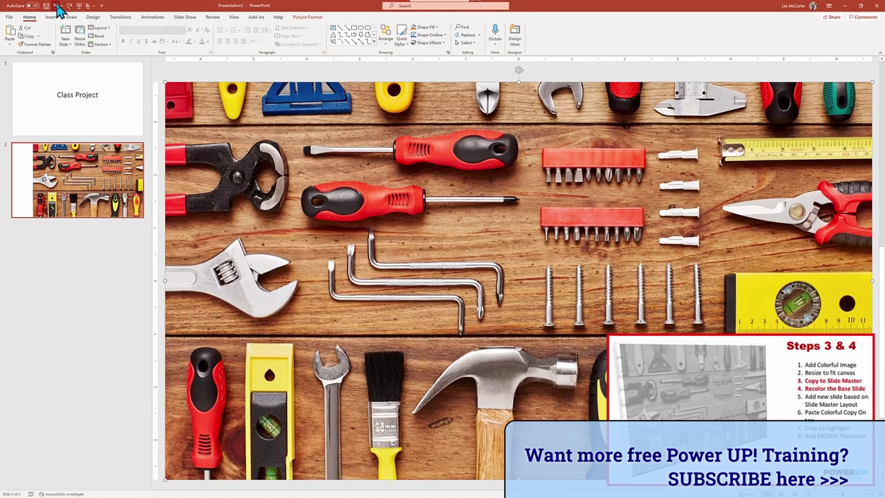
Add a new slide after slide 2 and apply the Custom Layout containing the tools picture
{"action": "left_click", "coordinate": [63, 246]}
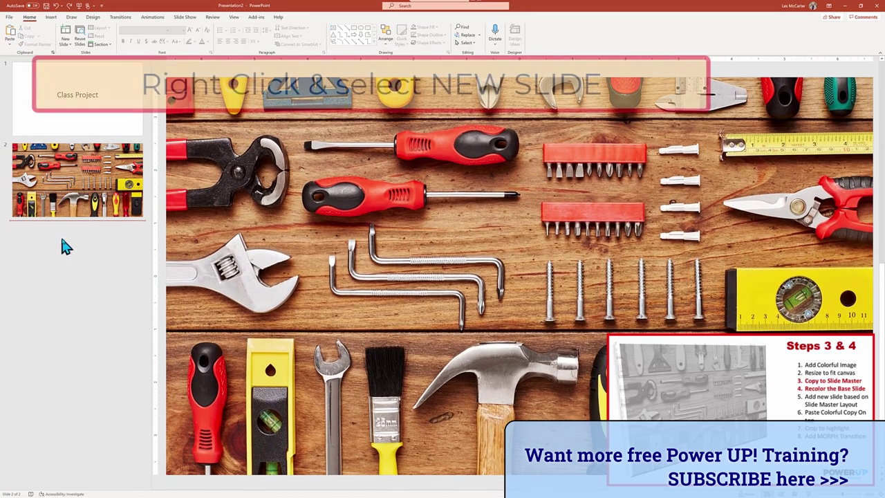
{"action": "right_click", "coordinate": [62, 242]}
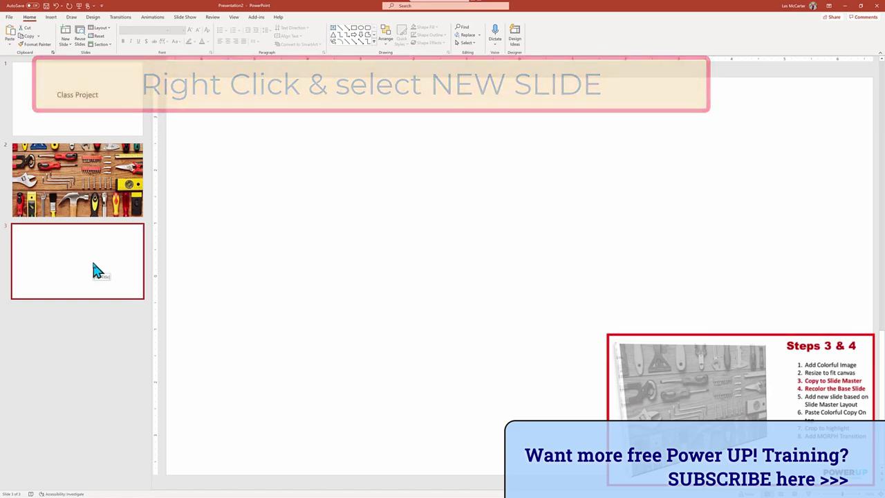
{"action": "left_click", "coordinate": [101, 28]}
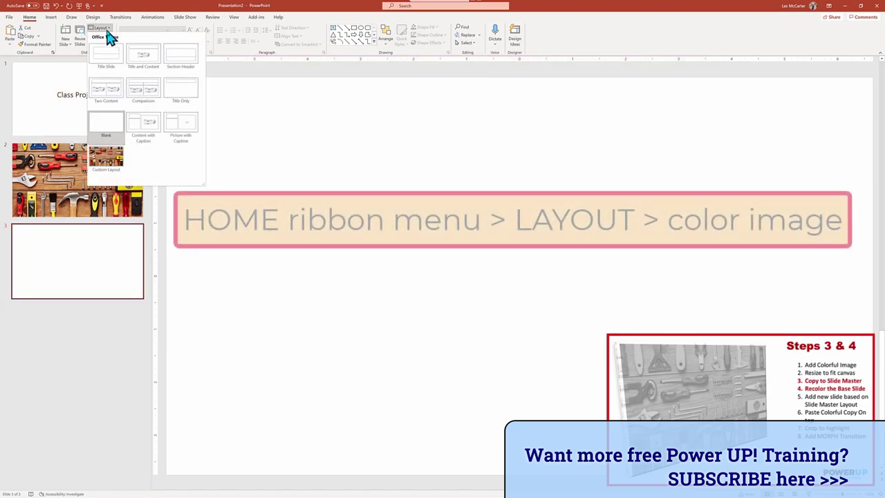
{"action": "left_click", "coordinate": [111, 166]}
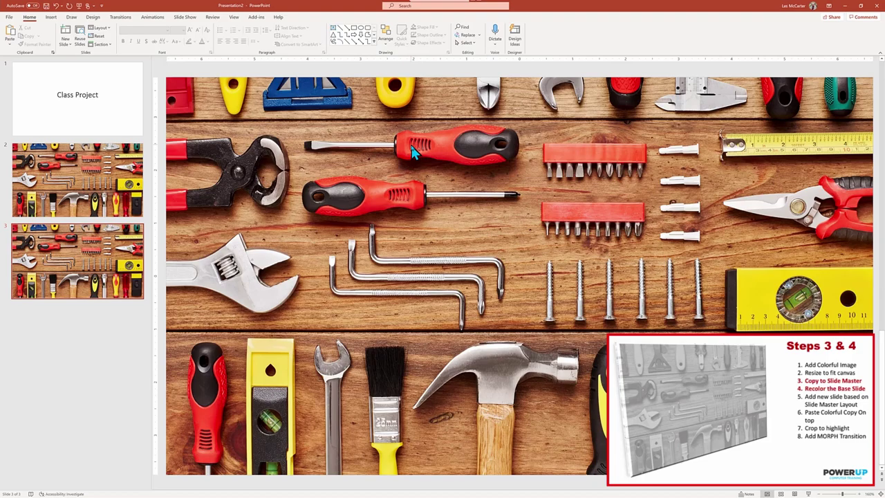
Recolor the tools picture on the custom layout in Slide Master view with the pale gray Recolor preset, and close the master view
{"action": "left_click", "coordinate": [232, 18]}
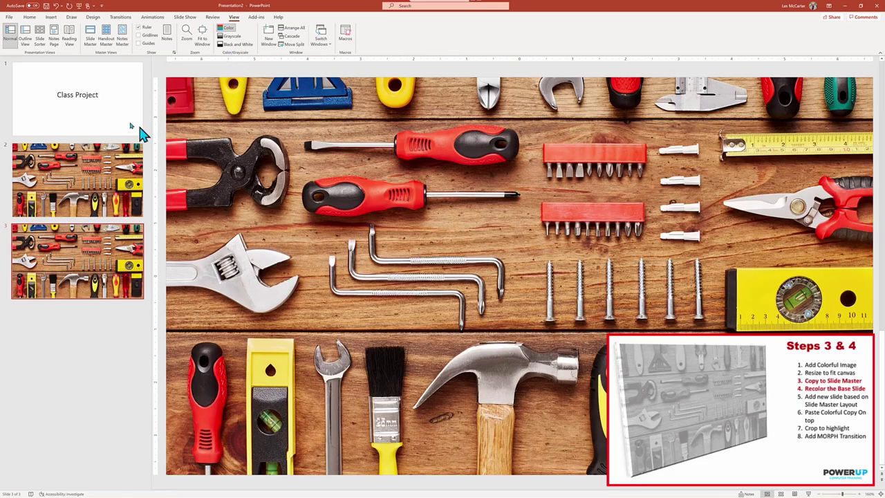
{"action": "left_click", "coordinate": [88, 36]}
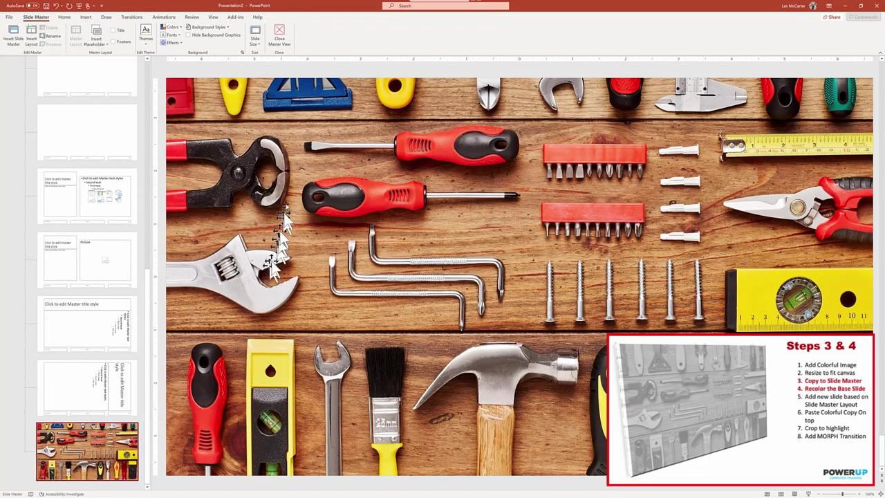
{"action": "left_click_drag", "start_coordinate": [287, 193], "coordinate": [289, 198]}
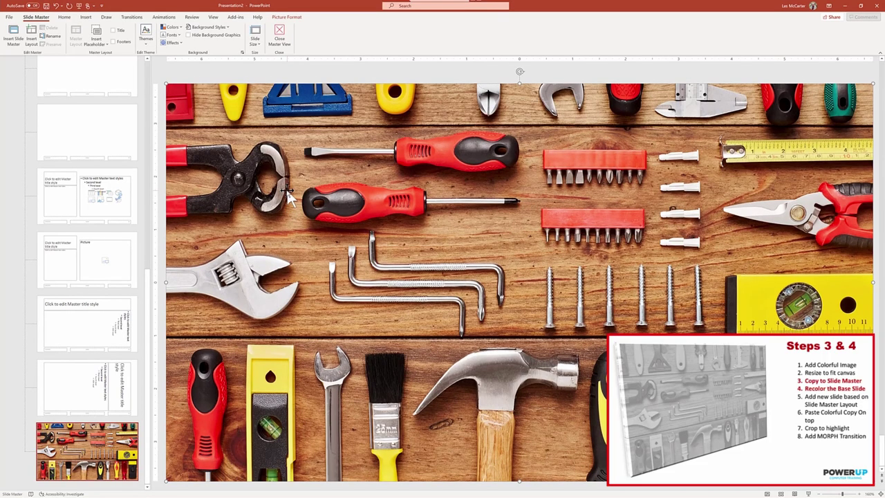
{"action": "left_click", "coordinate": [298, 18]}
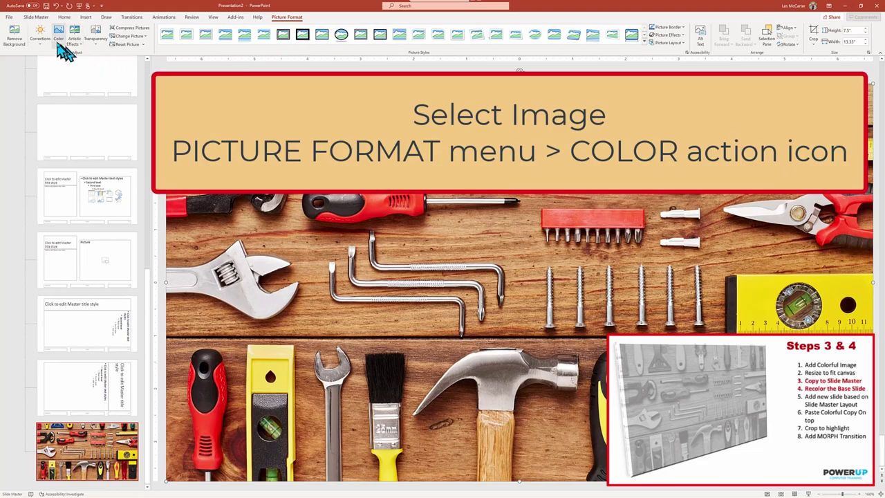
{"action": "left_click", "coordinate": [58, 47]}
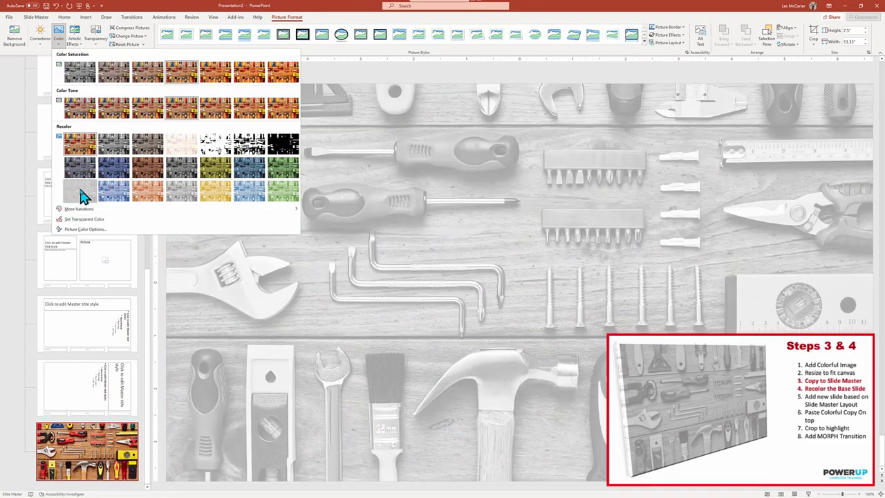
{"action": "left_click", "coordinate": [80, 196]}
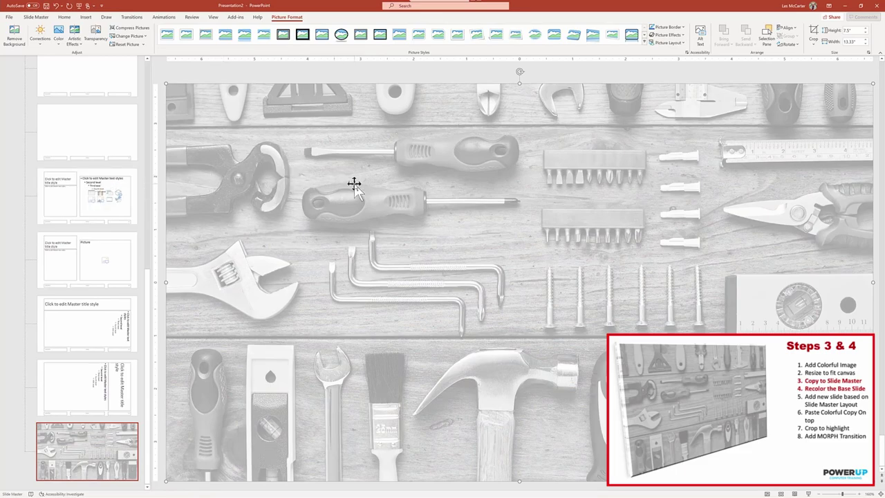
{"action": "left_click", "coordinate": [47, 19]}
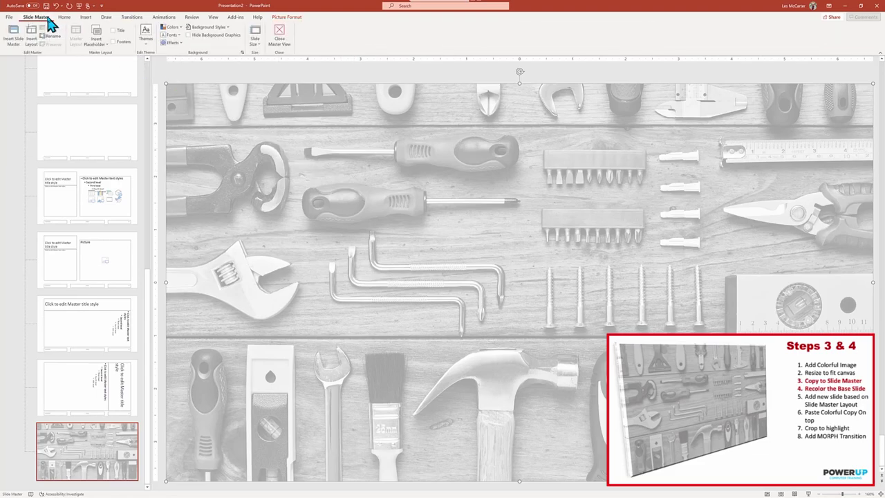
{"action": "left_click", "coordinate": [280, 34]}
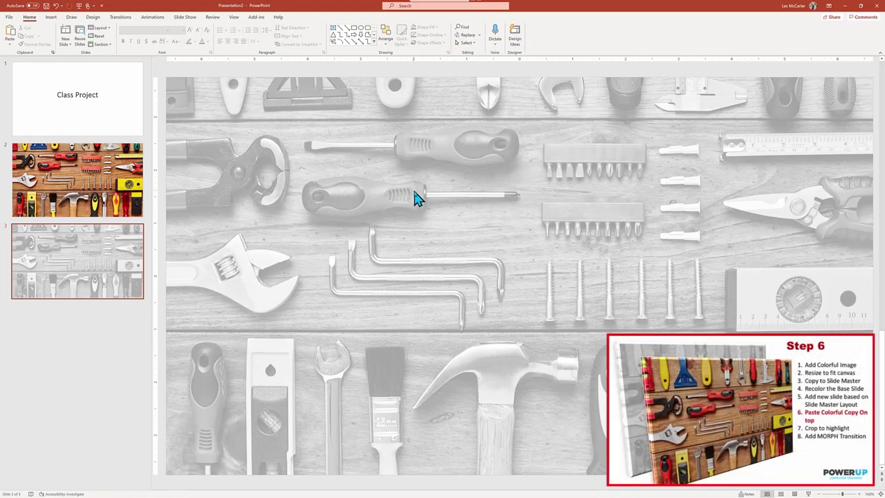
Copy the color tools picture from slide 2 and paste it over the monochrome background on slide 3
{"action": "left_click", "coordinate": [83, 188]}
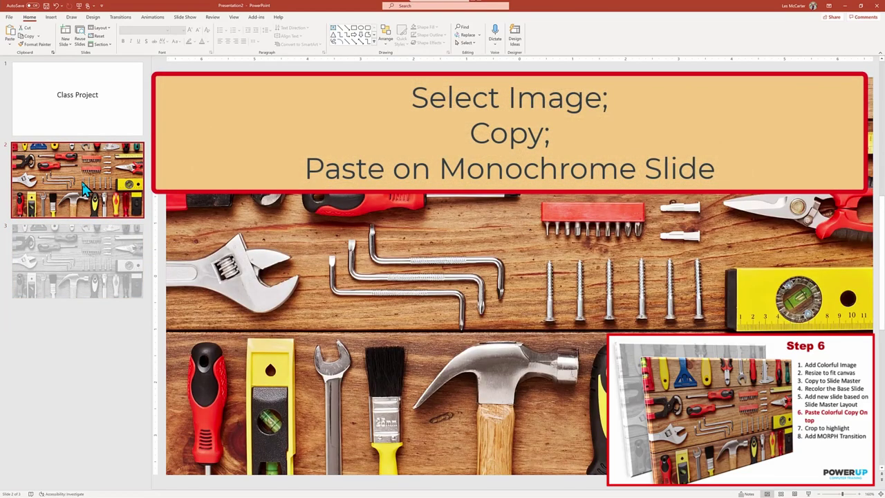
{"action": "right_click", "coordinate": [186, 119]}
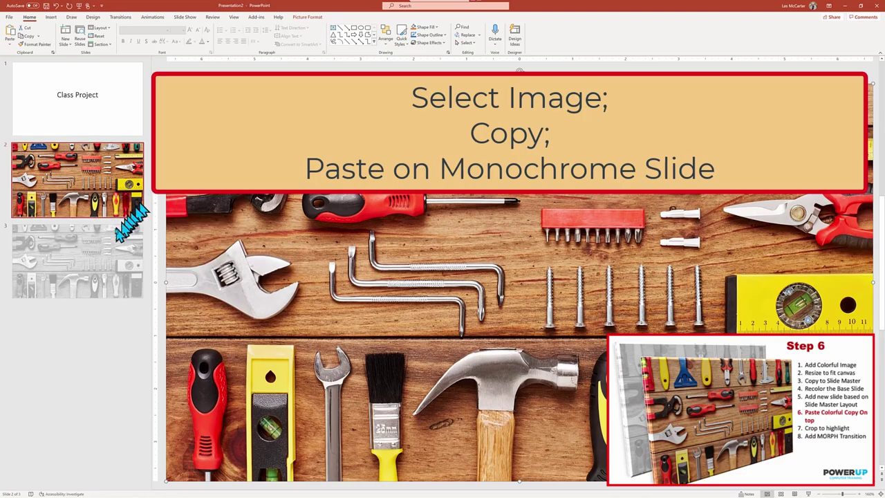
{"action": "left_click", "coordinate": [112, 253]}
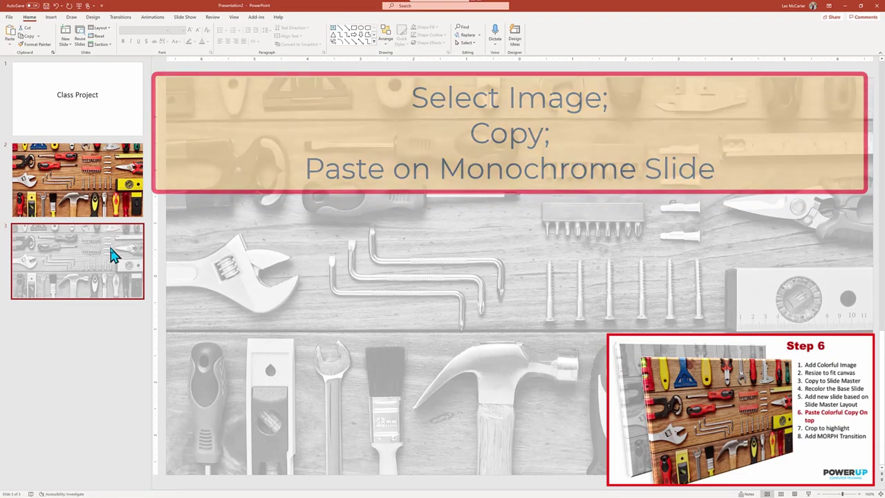
{"action": "key", "text": "ctrl+v"}
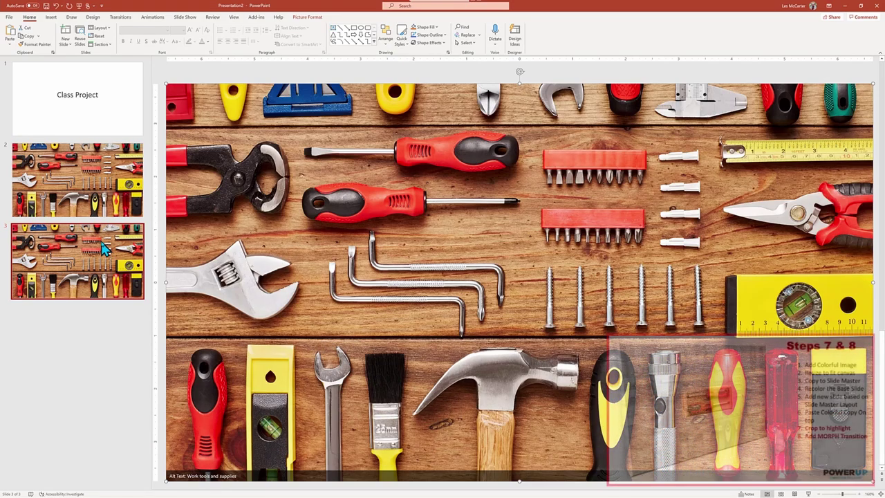
Crop the color picture on slide 3 to the Rectangle: Rounded Corners shape
{"action": "left_click", "coordinate": [311, 18]}
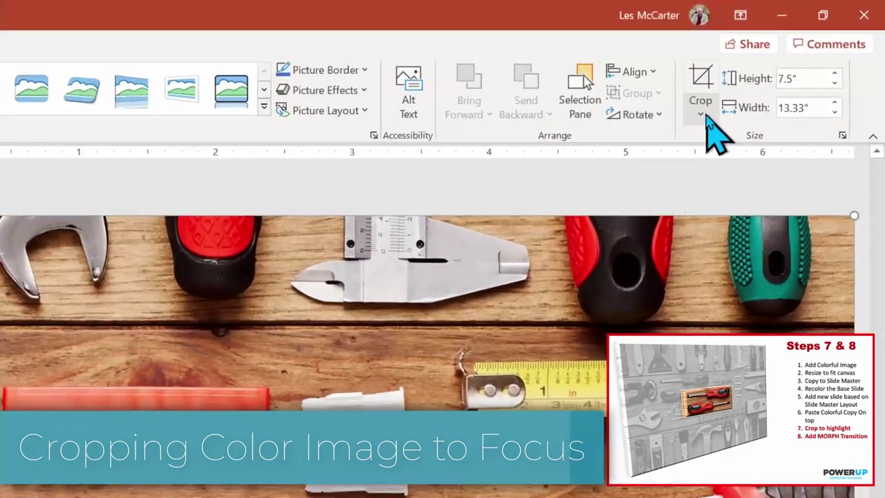
{"action": "left_click", "coordinate": [783, 64]}
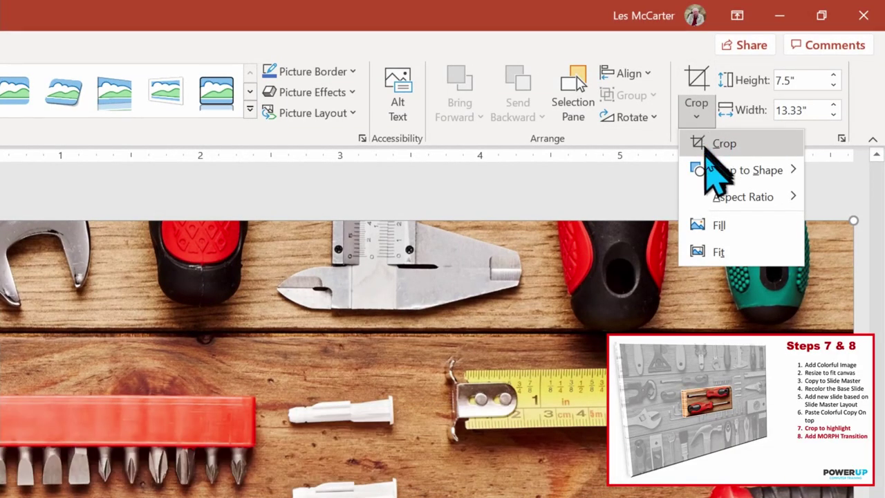
{"action": "mouse_move", "coordinate": [704, 169]}
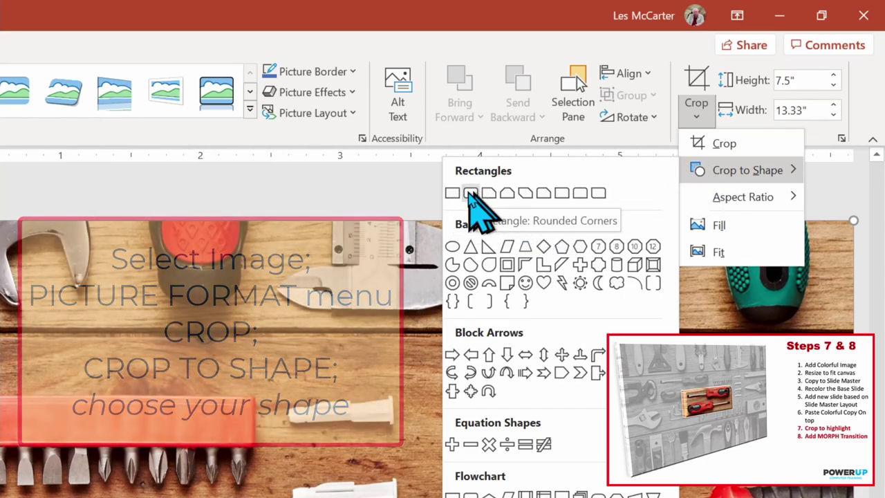
{"action": "left_click", "coordinate": [469, 194]}
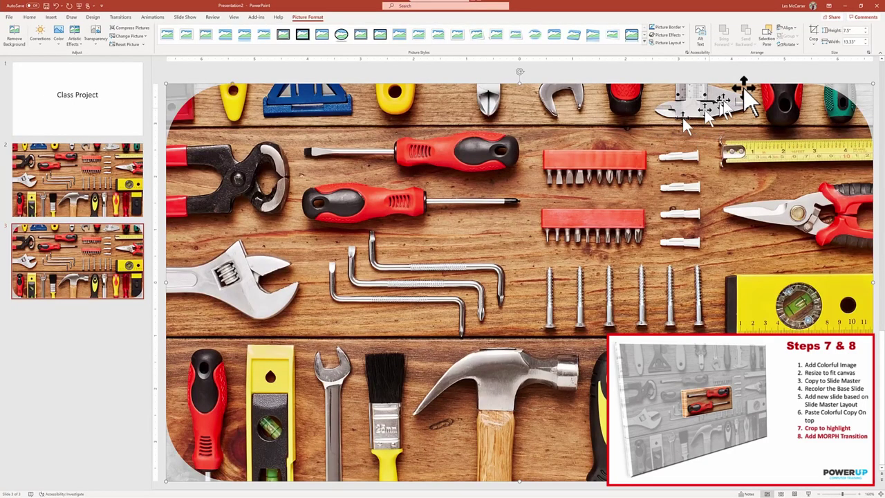
Crop the color picture on slide 3 down to the hammer, about 2.64" high by 3.22" wide, and finish cropping
{"action": "left_click", "coordinate": [814, 32]}
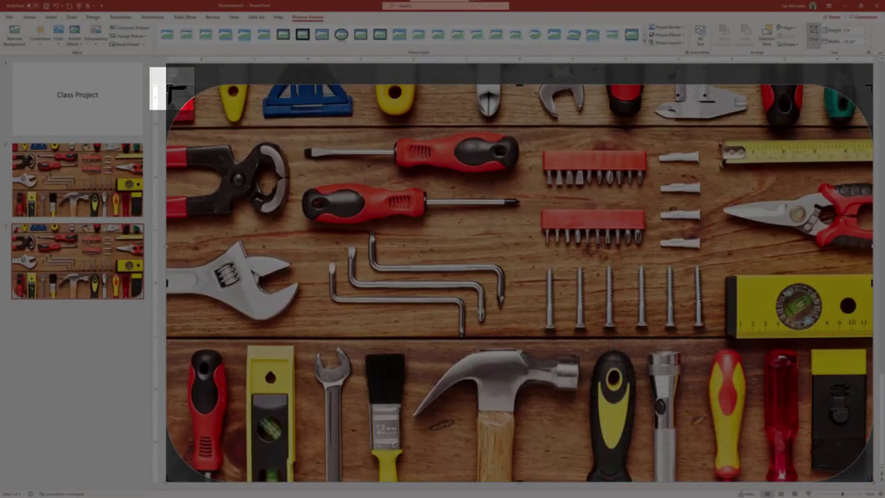
{"action": "left_click_drag", "start_coordinate": [163, 86], "coordinate": [412, 331]}
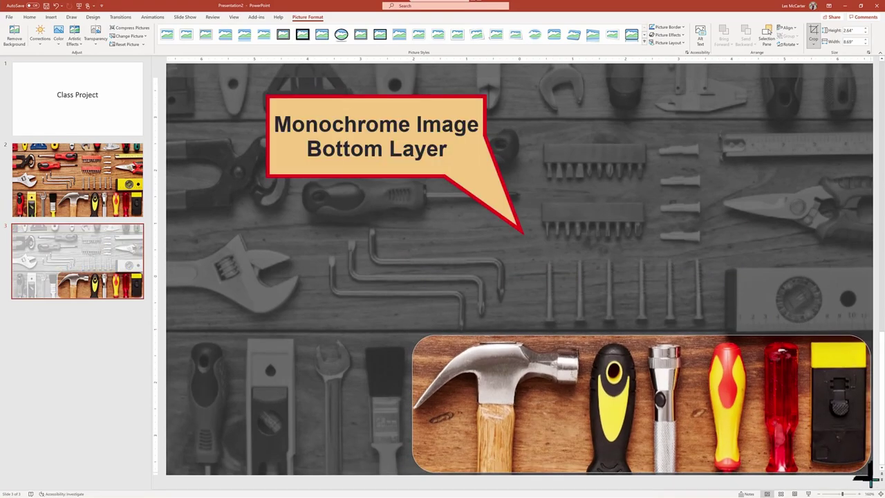
{"action": "left_click_drag", "start_coordinate": [869, 474], "coordinate": [583, 474]}
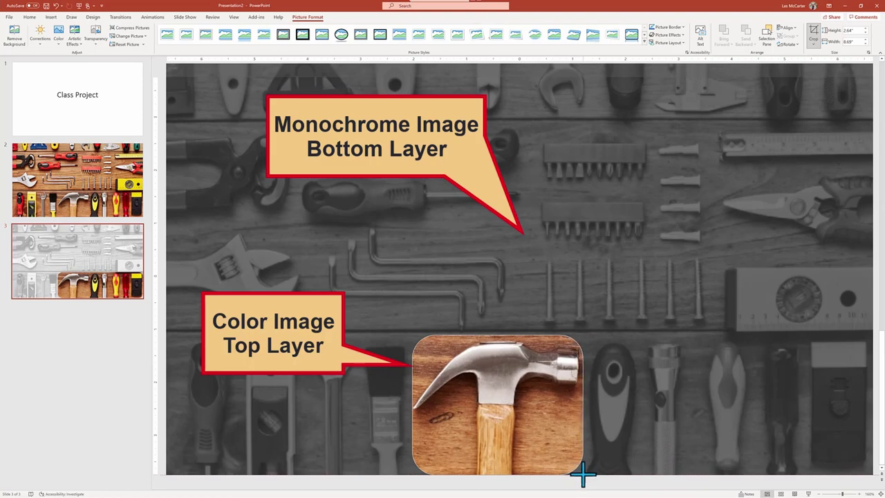
{"action": "key", "text": "Escape"}
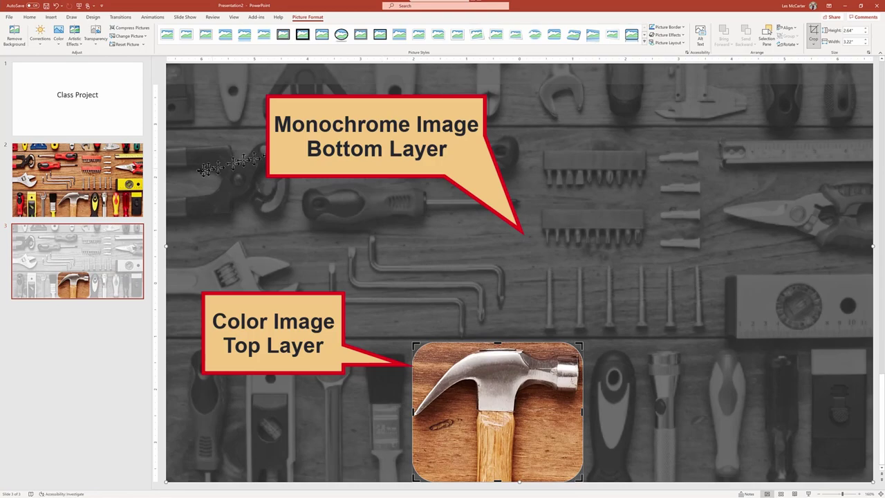
{"action": "left_click", "coordinate": [163, 229]}
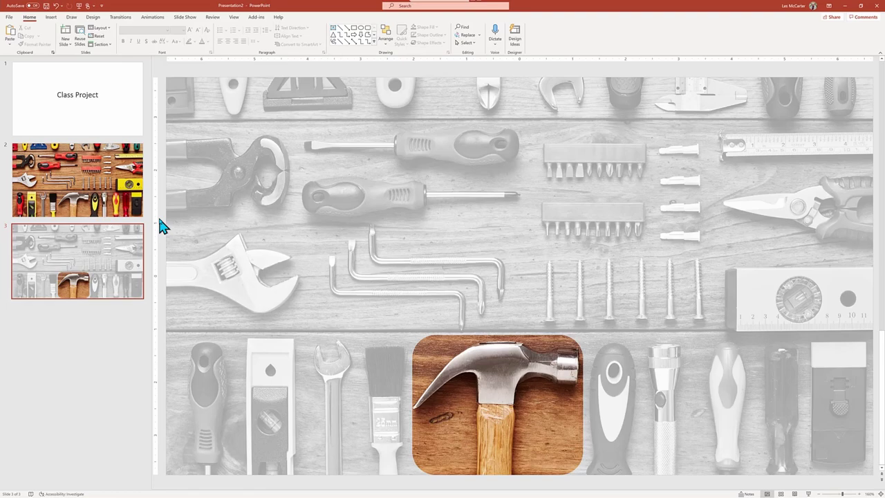
Insert a gold WordArt label reading "Hammer" on slide 3
{"action": "left_click", "coordinate": [109, 172]}
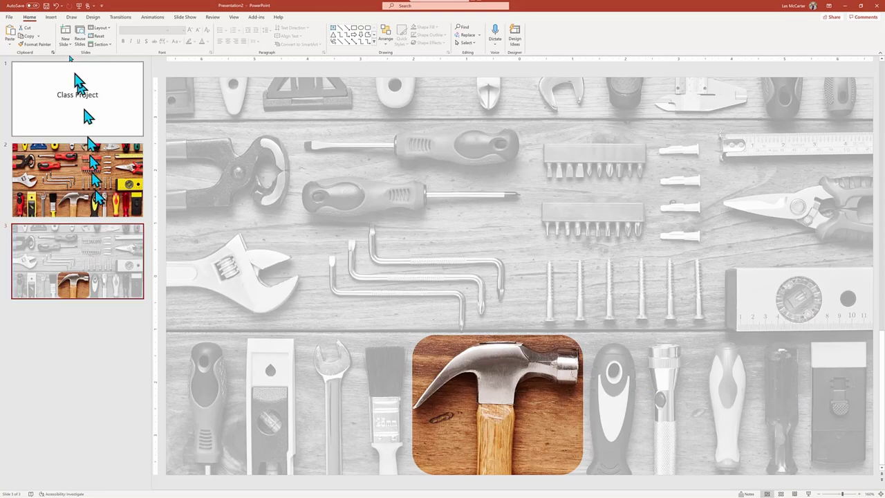
{"action": "left_click", "coordinate": [51, 16]}
{"action": "left_click", "coordinate": [360, 33]}
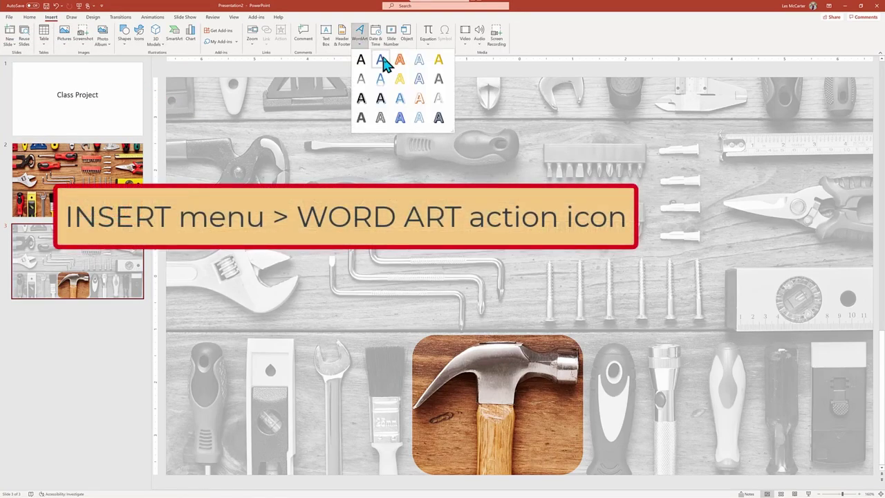
{"action": "left_click", "coordinate": [385, 64]}
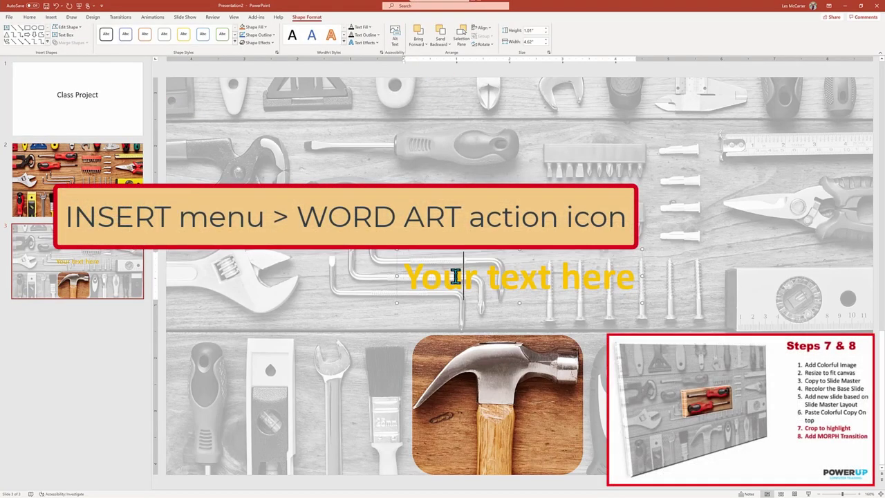
{"action": "type", "text": "Hammer"}
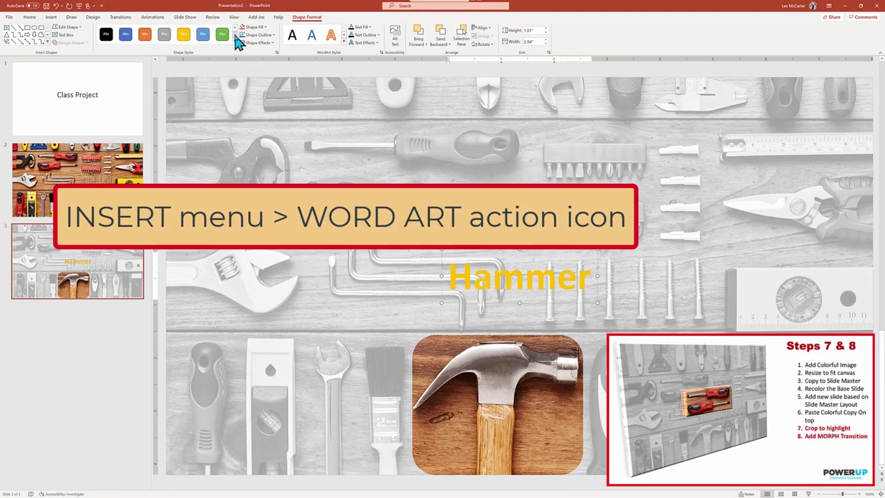
Give the Hammer label the semi-transparent blue preset shape style and place it just above and to the right of the hammer highlight
{"action": "left_click", "coordinate": [235, 40]}
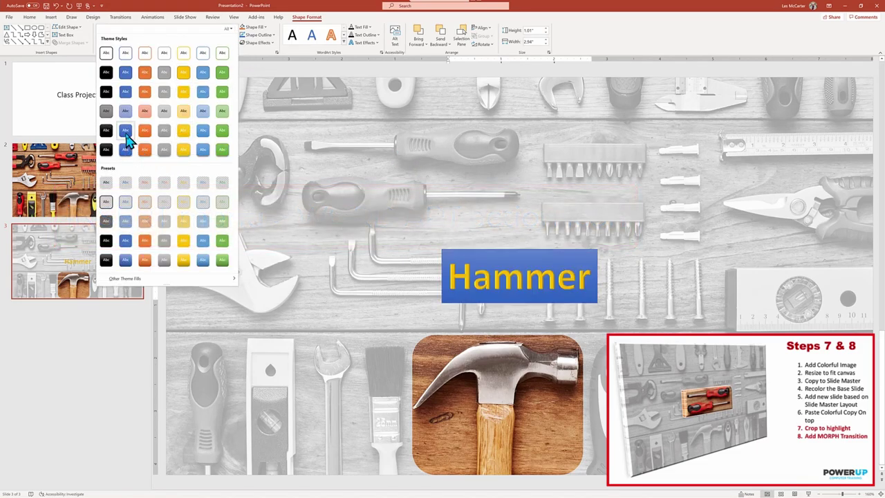
{"action": "left_click", "coordinate": [127, 221]}
{"action": "left_click_drag", "start_coordinate": [500, 252], "coordinate": [620, 274]}
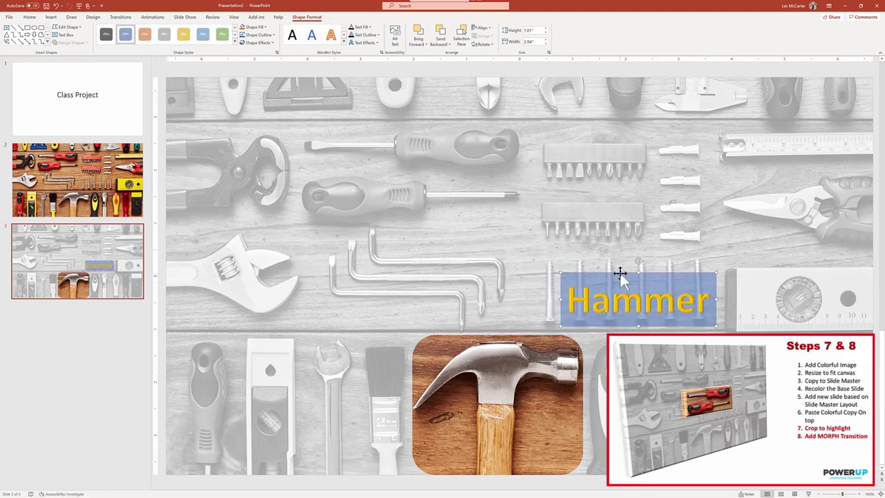
{"action": "left_click", "coordinate": [308, 73]}
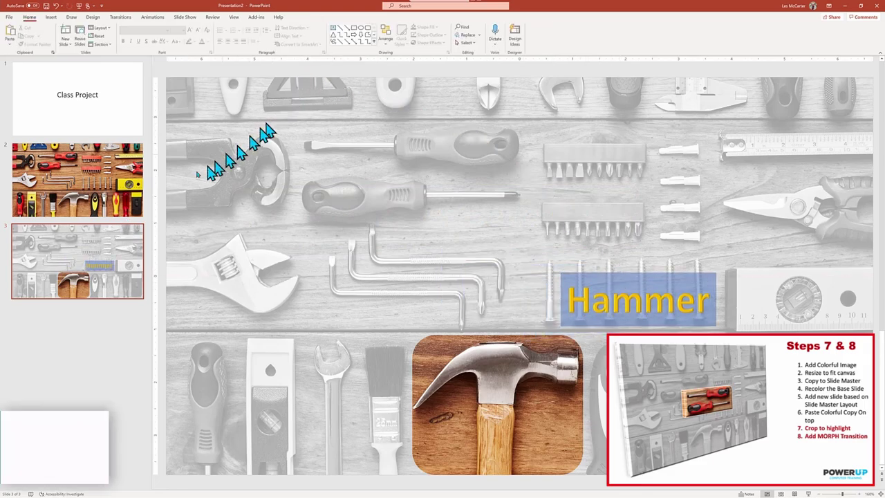
Apply the Morph transition to slide 3
{"action": "left_click", "coordinate": [97, 239]}
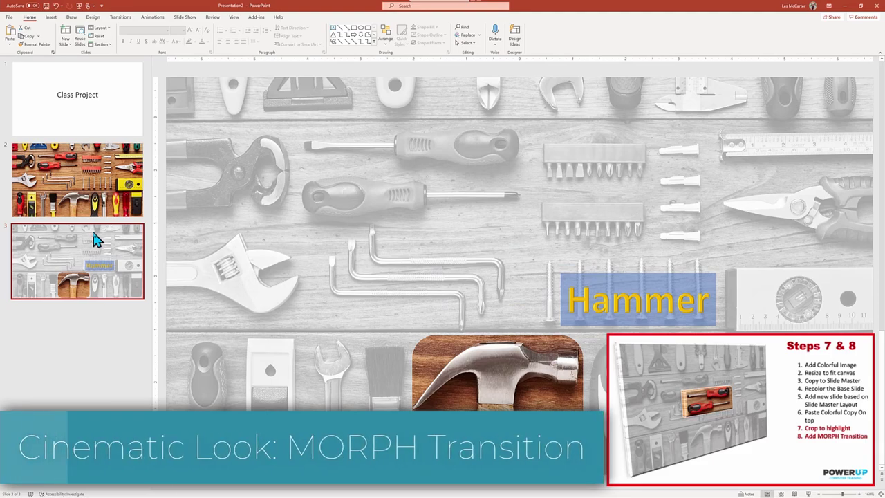
{"action": "left_click", "coordinate": [123, 19]}
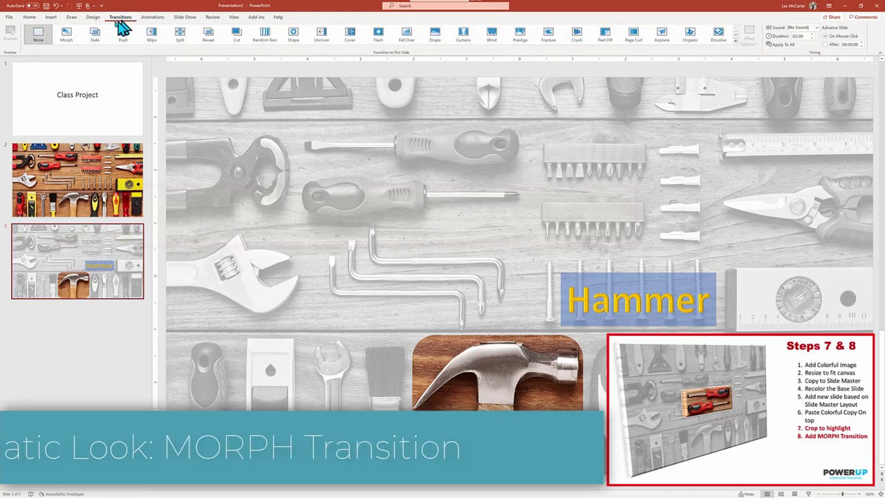
{"action": "left_click", "coordinate": [66, 38]}
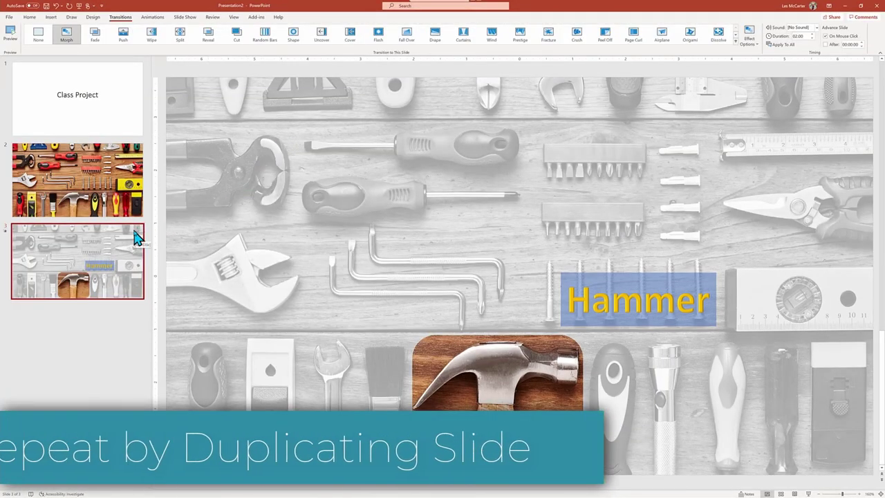
Duplicate slide 3 as the basis for the next tool highlight
{"action": "left_click", "coordinate": [31, 17]}
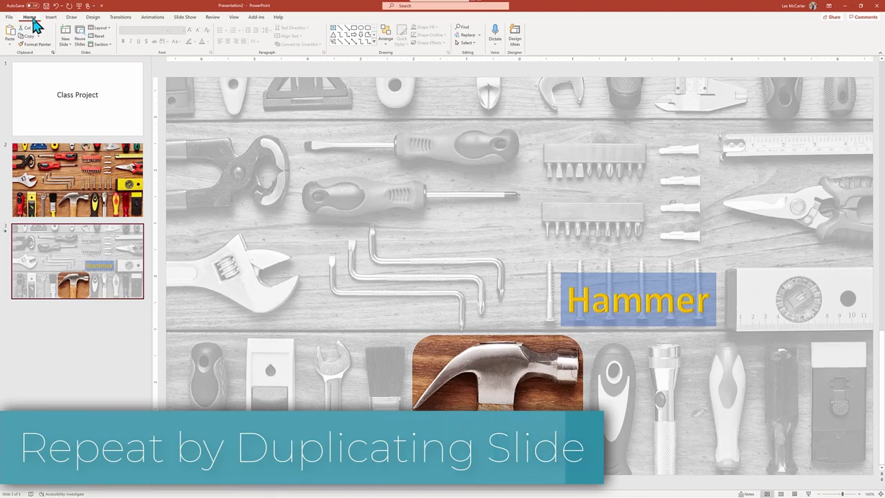
{"action": "right_click", "coordinate": [115, 235]}
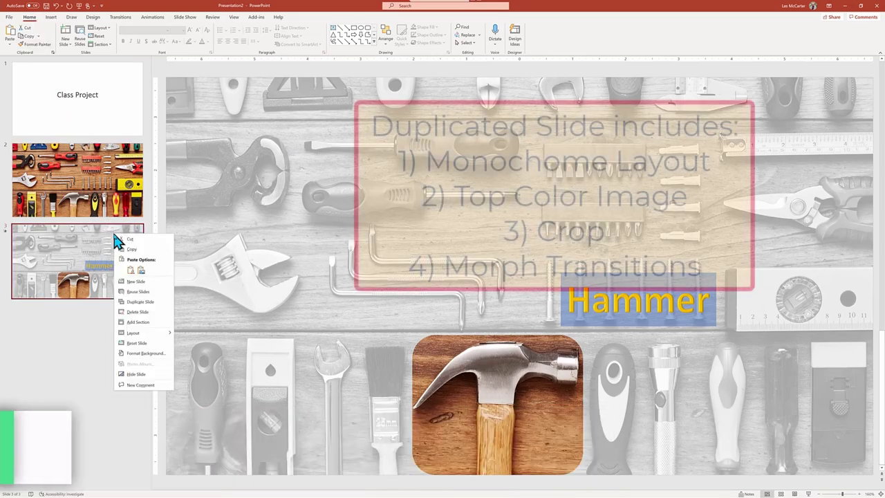
{"action": "left_click", "coordinate": [148, 302]}
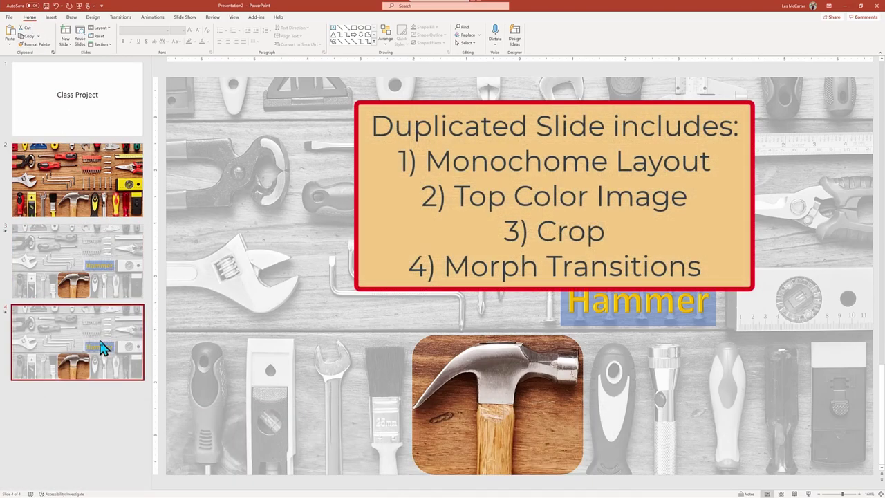
Try moving the cropped hammer picture on slide 4 up toward the wrench, and undo the move
{"action": "left_click", "coordinate": [513, 296]}
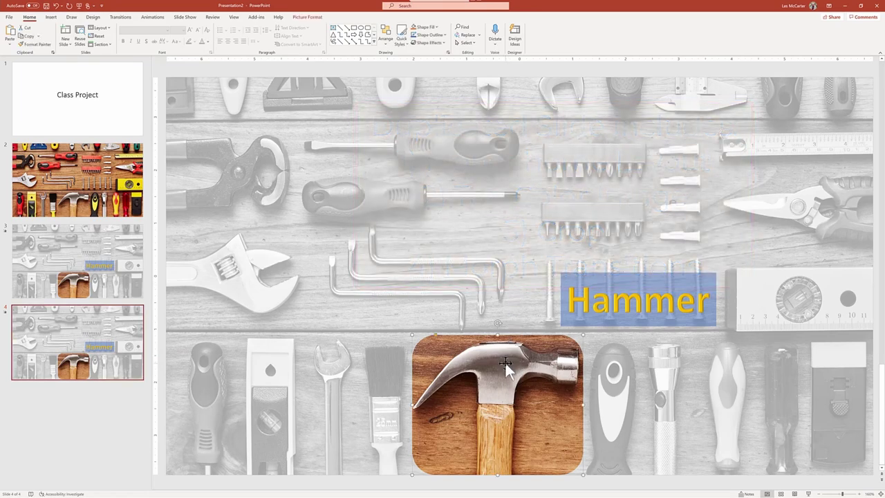
{"action": "left_click_drag", "start_coordinate": [506, 363], "coordinate": [389, 248]}
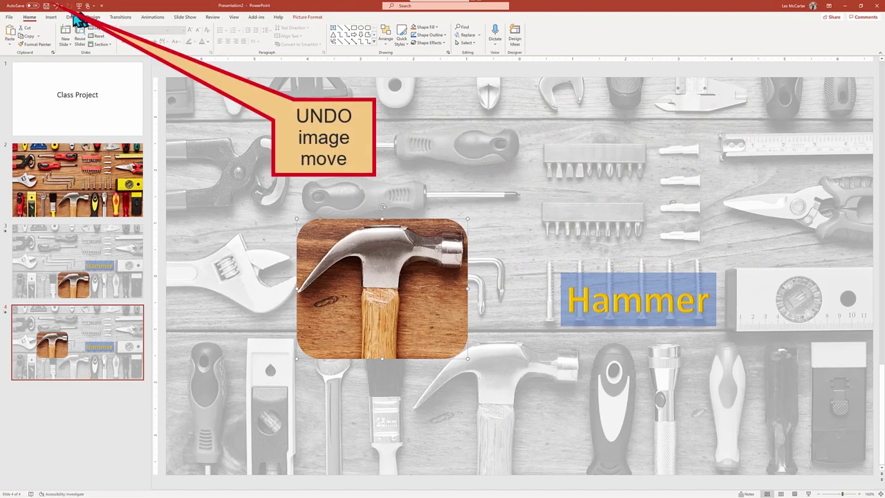
{"action": "left_click", "coordinate": [56, 6]}
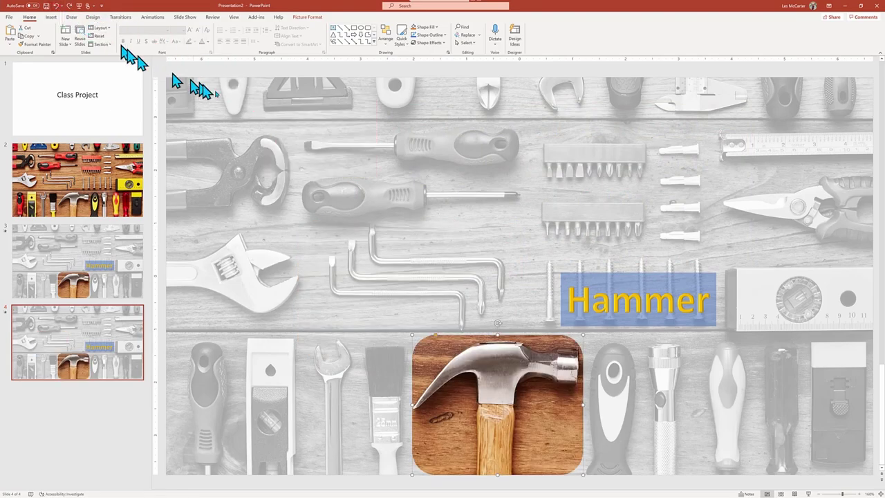
Shift the crop of slide 4's color picture from the hammer to the tape measure, about 1.11" high by 3.22" wide, reaching the slide edge
{"action": "left_click", "coordinate": [315, 19]}
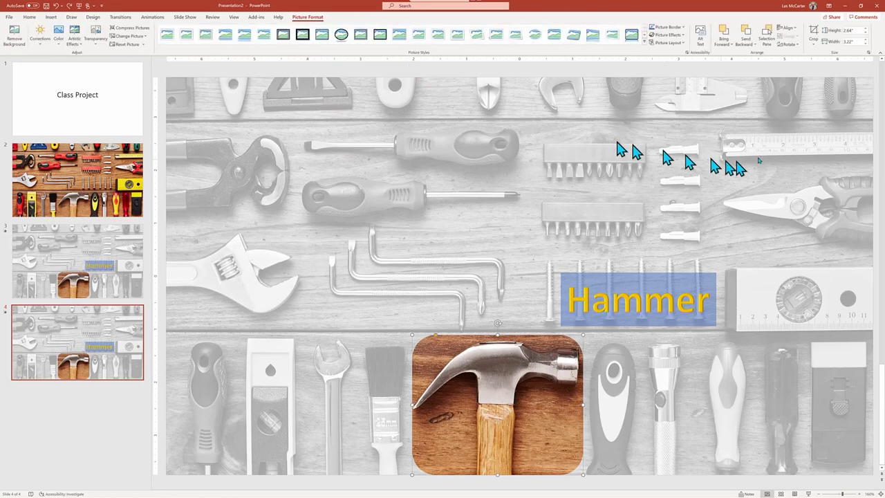
{"action": "left_click", "coordinate": [815, 34]}
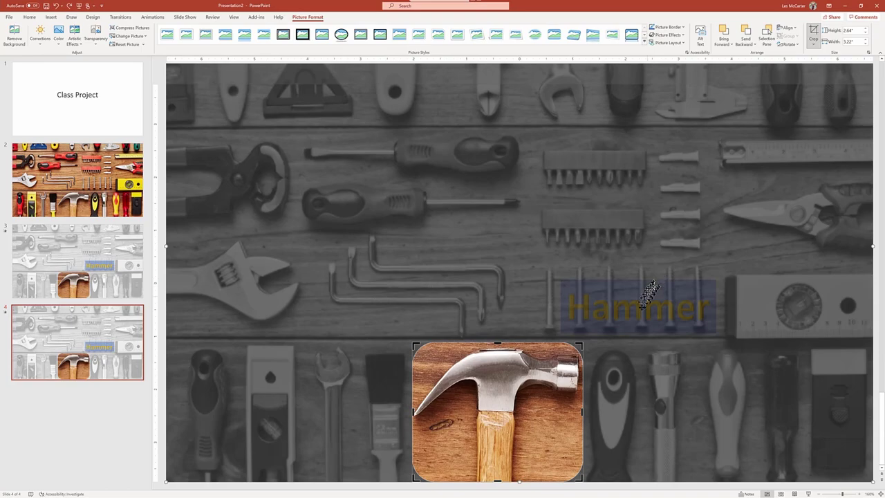
{"action": "left_click_drag", "start_coordinate": [582, 343], "coordinate": [861, 114]}
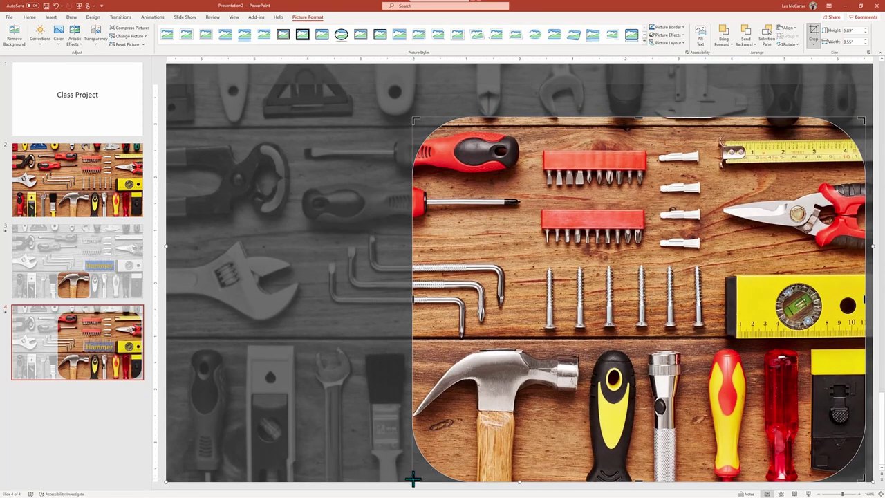
{"action": "left_click_drag", "start_coordinate": [413, 477], "coordinate": [703, 168]}
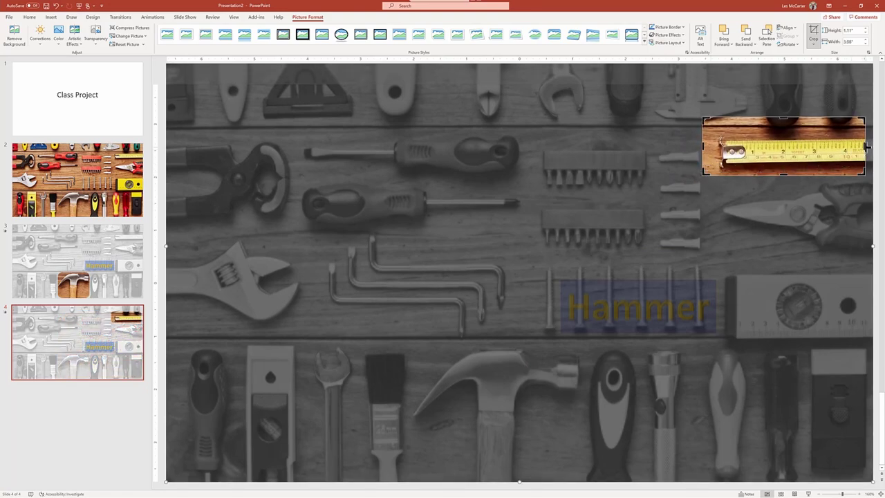
{"action": "key", "text": "Escape"}
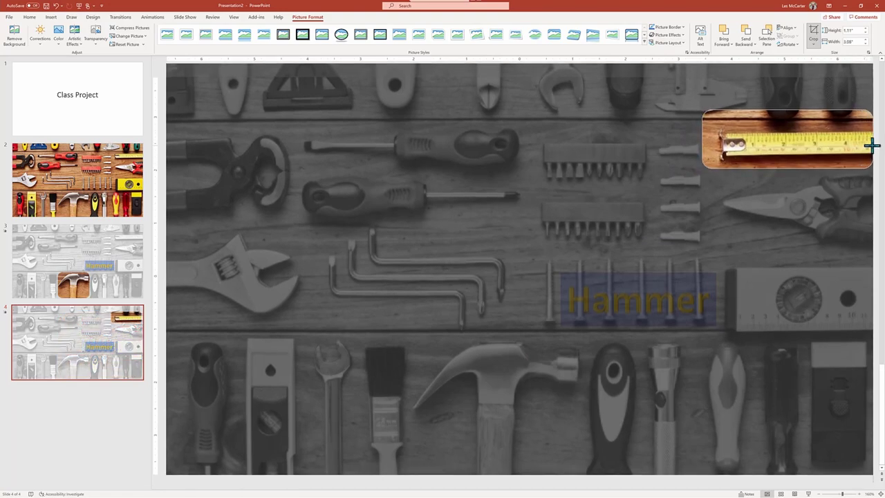
{"action": "left_click", "coordinate": [872, 144]}
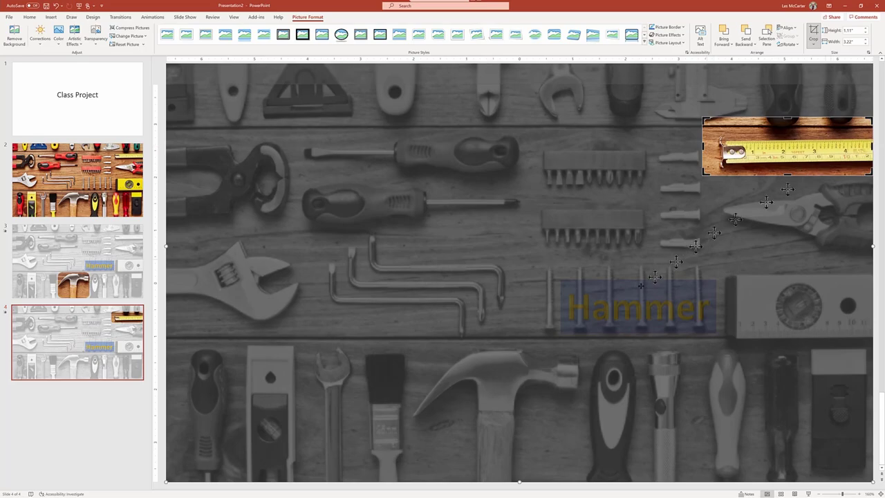
{"action": "left_click", "coordinate": [163, 167]}
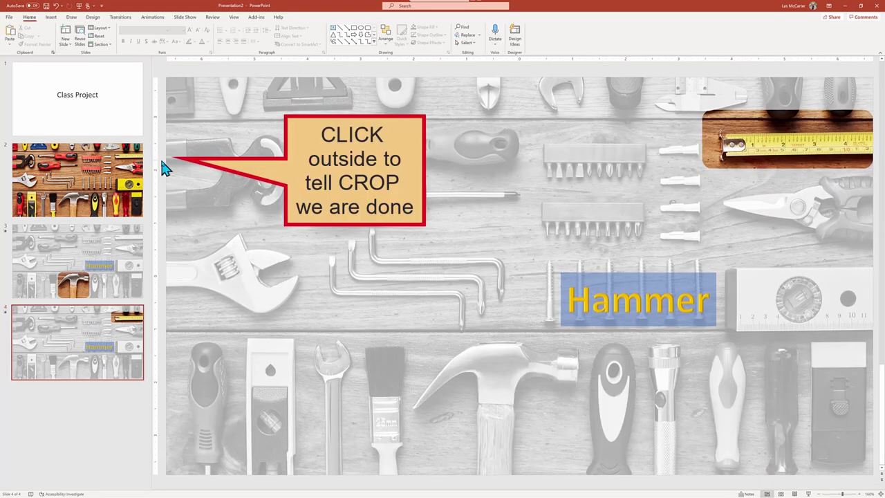
Move the label on slide 4 below the tape measure highlight and change its text to "Tape Measure"
{"action": "left_click", "coordinate": [619, 298]}
{"action": "left_click_drag", "start_coordinate": [649, 271], "coordinate": [691, 180]}
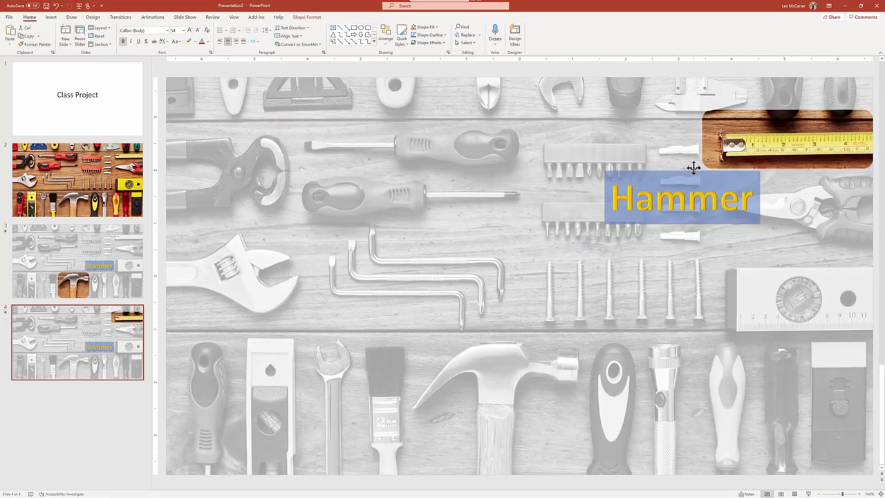
{"action": "double_click", "coordinate": [670, 200]}
{"action": "type", "text": "Tape Measure"}
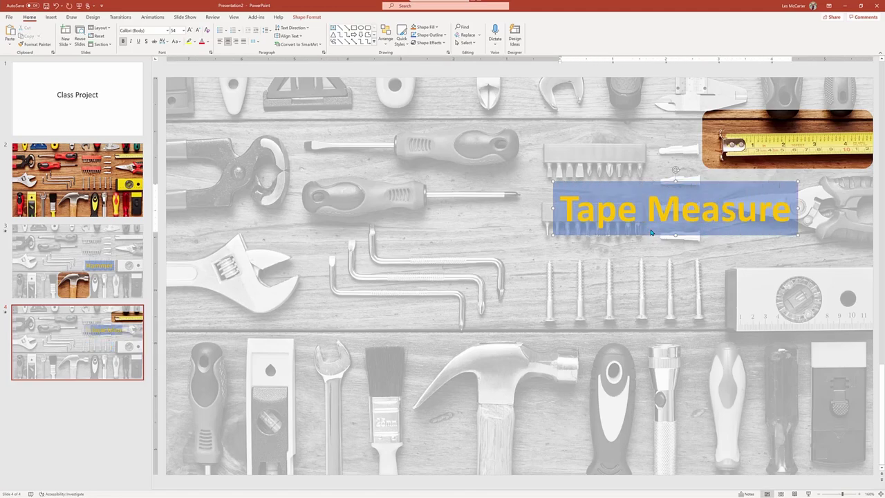
Duplicate slide 4 and shift the new slide's picture crop to the adjustable wrench, about 1.72" high by 2.86" wide
{"action": "left_click", "coordinate": [89, 135]}
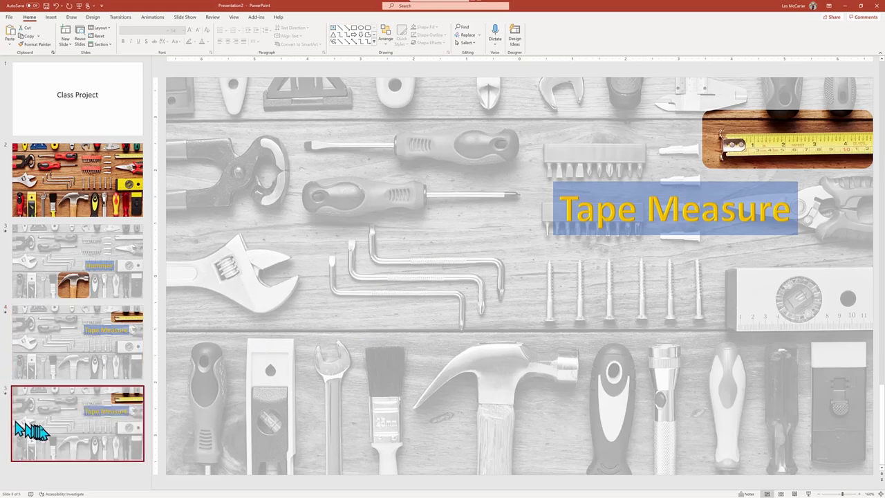
{"action": "left_click", "coordinate": [743, 158]}
{"action": "left_click_drag", "start_coordinate": [786, 76], "coordinate": [787, 83]}
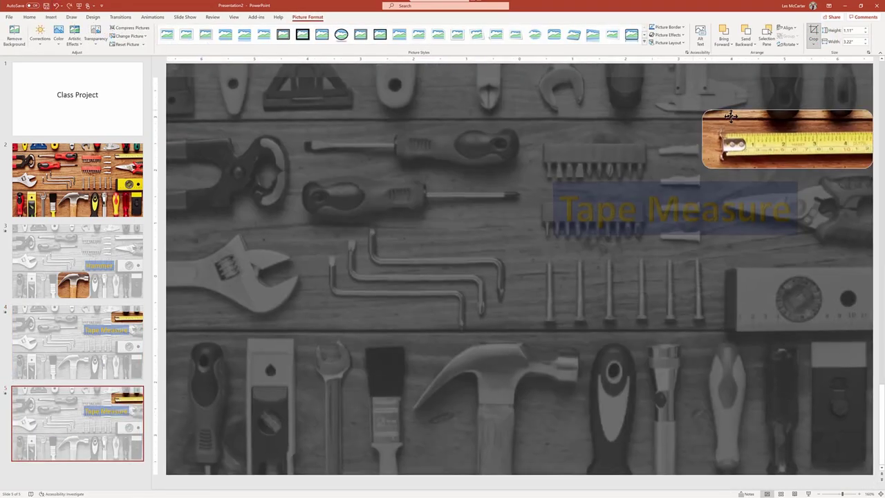
{"action": "left_click_drag", "start_coordinate": [770, 128], "coordinate": [228, 225]}
{"action": "left_click_drag", "start_coordinate": [336, 298], "coordinate": [318, 330]}
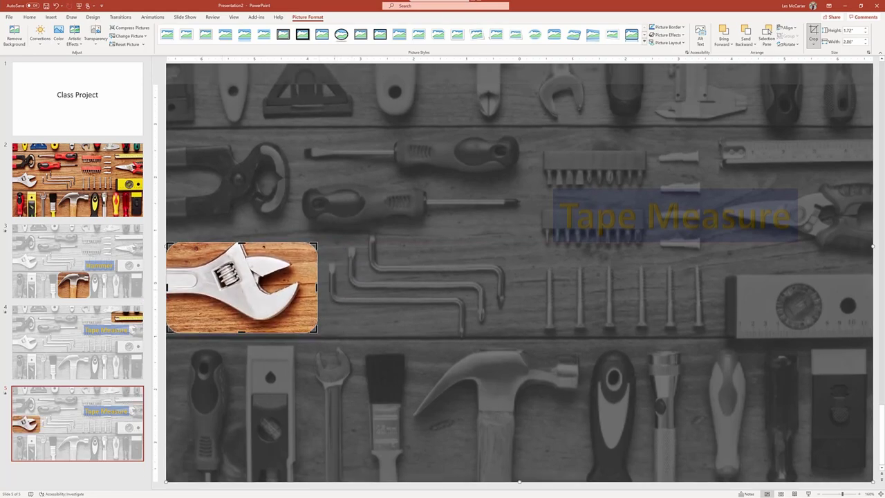
{"action": "left_click", "coordinate": [163, 204]}
Move the label on slide 5 just above the adjustable wrench highlight and change its text to "Wrench"
{"action": "left_click_drag", "start_coordinate": [598, 191], "coordinate": [320, 162]}
{"action": "double_click", "coordinate": [276, 188]}
{"action": "key", "text": "Delete"}
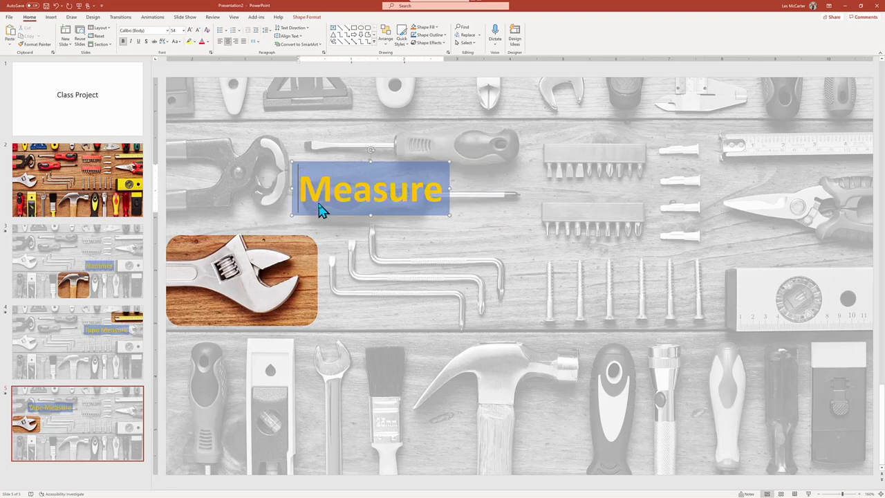
{"action": "type", "text": "Wrench"}
{"action": "left_click_drag", "start_coordinate": [376, 216], "coordinate": [340, 221]}
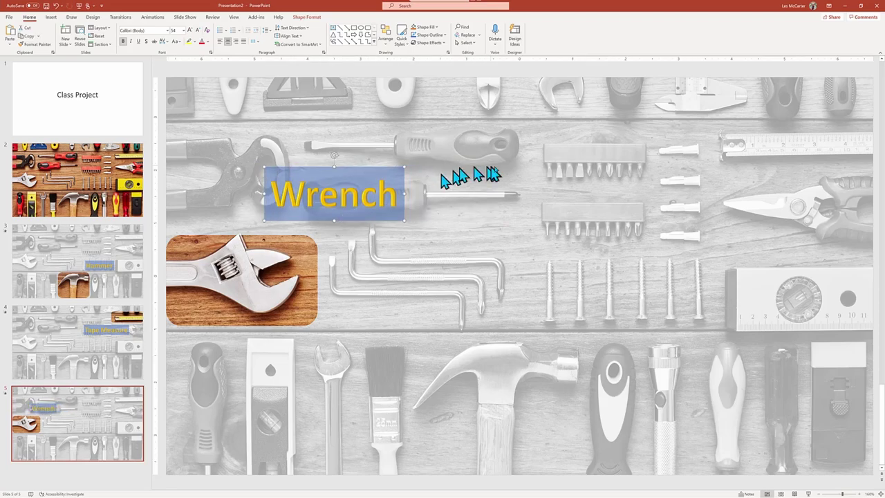
Duplicate slide 5 and shift the new slide's picture crop to the flashlight, about 2.64" high by 1.12" wide
{"action": "left_click", "coordinate": [41, 415]}
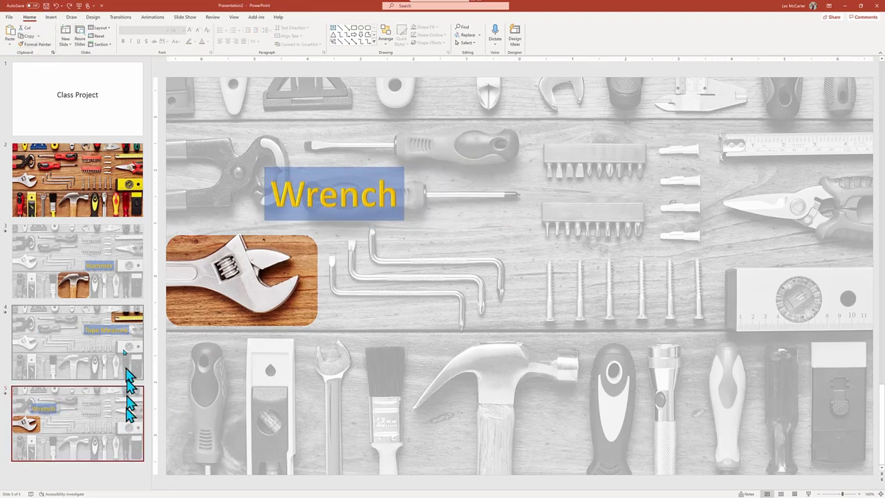
{"action": "left_click", "coordinate": [39, 36]}
{"action": "left_click", "coordinate": [38, 55]}
{"action": "left_click", "coordinate": [228, 269]}
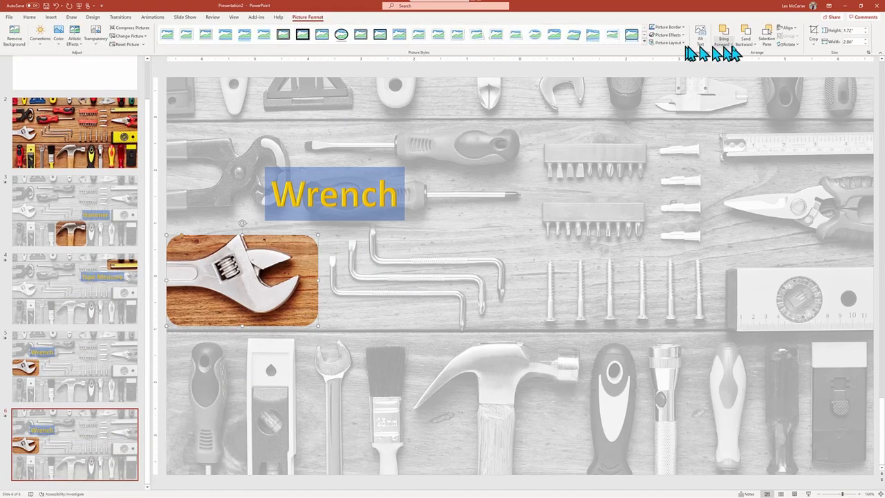
{"action": "left_click", "coordinate": [813, 36]}
{"action": "left_click_drag", "start_coordinate": [282, 289], "coordinate": [629, 380]}
{"action": "left_click_drag", "start_coordinate": [553, 431], "coordinate": [608, 449]}
{"action": "mouse_move", "coordinate": [691, 399]}
{"action": "left_mouse_down"}
{"action": "mouse_move", "coordinate": [705, 409]}
{"action": "mouse_move", "coordinate": [696, 405]}
{"action": "left_mouse_up"}
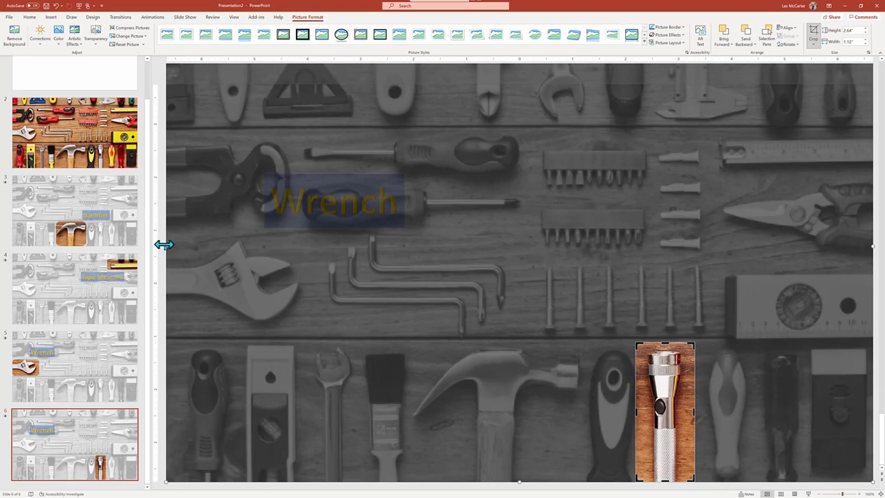
{"action": "left_click", "coordinate": [162, 280]}
Move the label on slide 6 above the flashlight highlight and change its text to "Flashlight"
{"action": "left_click_drag", "start_coordinate": [290, 190], "coordinate": [640, 257]}
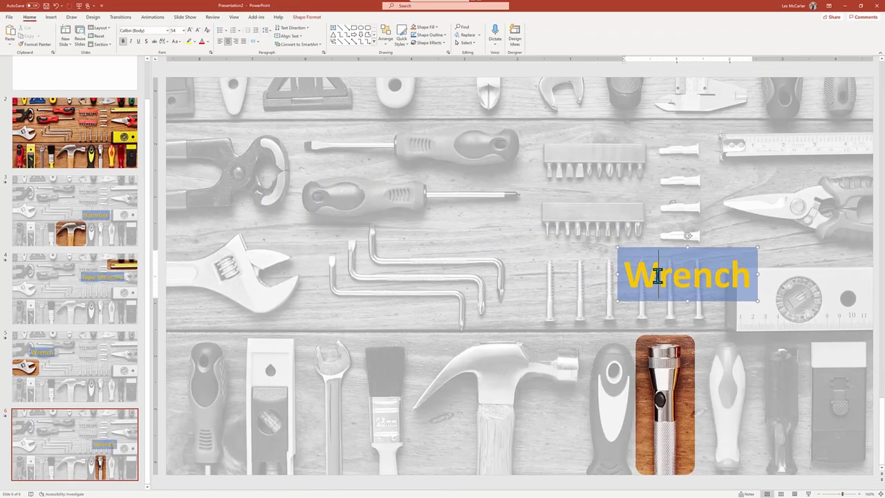
{"action": "type", "text": "Flashlight"}
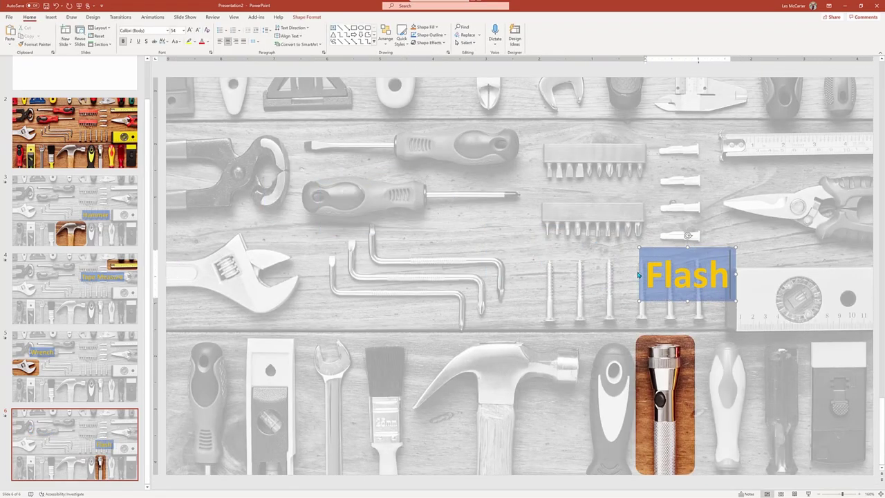
{"action": "key", "text": "Escape"}
{"action": "key", "text": "Escape"}
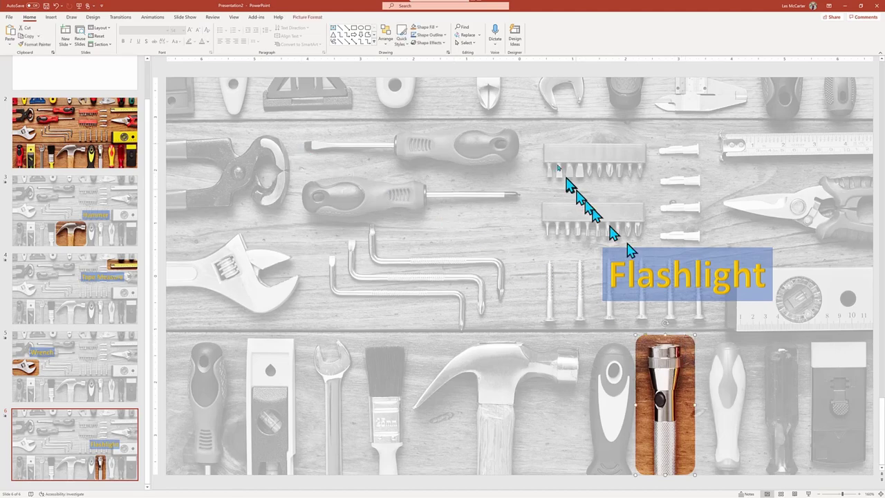
Crop the flashlight highlight on slide 6 to a pentagon shape
{"action": "left_click", "coordinate": [308, 18]}
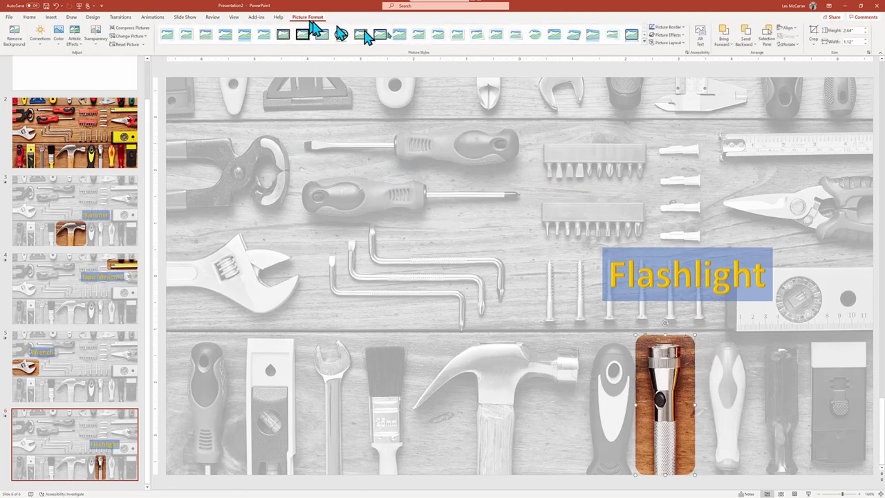
{"action": "left_click", "coordinate": [816, 43]}
{"action": "left_click", "coordinate": [814, 47]}
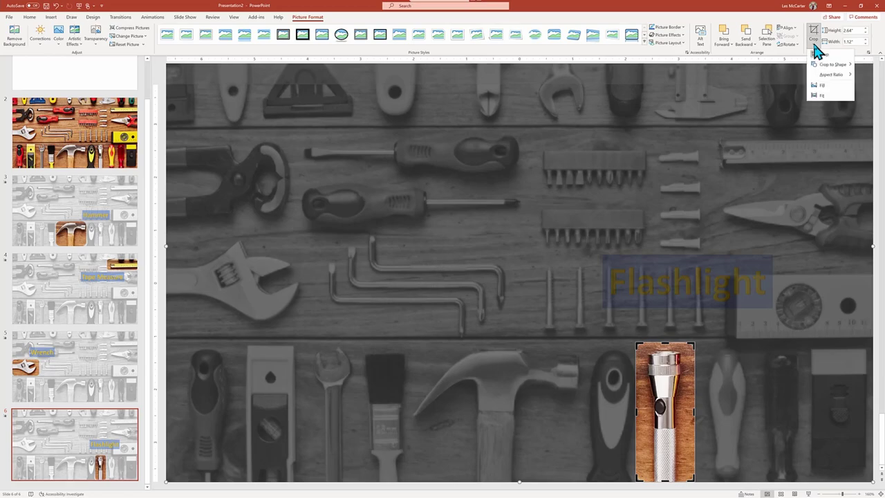
{"action": "mouse_move", "coordinate": [827, 66]}
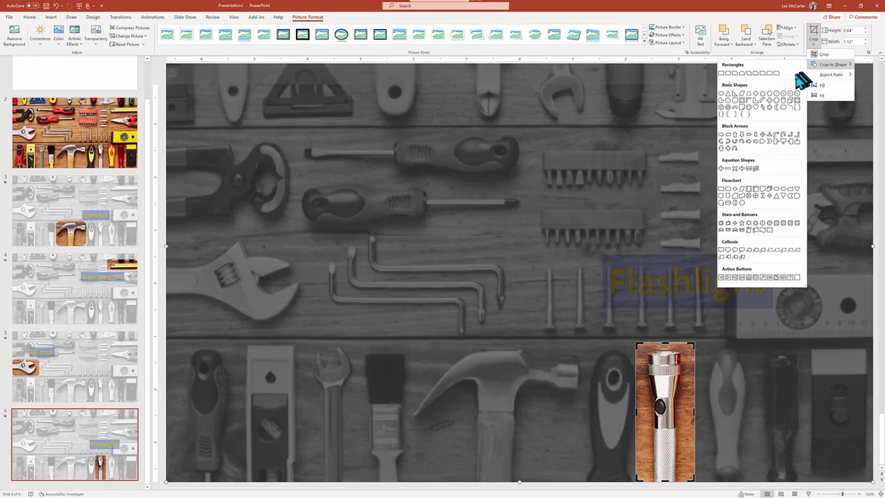
{"action": "left_click", "coordinate": [763, 98]}
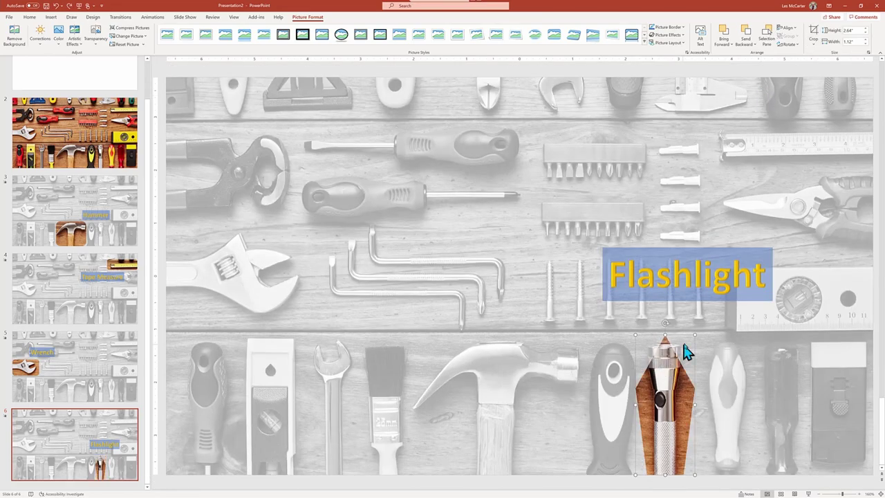
Enlarge the pentagon crop on slide 6 upward and to both sides so it surrounds the whole flashlight head
{"action": "left_click", "coordinate": [816, 38]}
{"action": "left_click_drag", "start_coordinate": [693, 342], "coordinate": [706, 308]}
{"action": "left_click_drag", "start_coordinate": [626, 306], "coordinate": [630, 311]}
{"action": "left_click", "coordinate": [161, 206]}
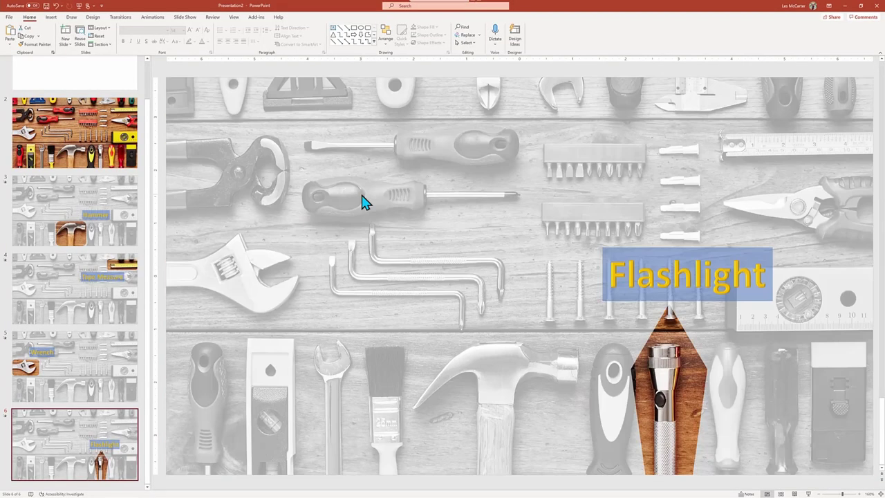
Add a new slide after slide 6 with the Blank layout
{"action": "key", "text": "ctrl+m"}
{"action": "left_click", "coordinate": [102, 28]}
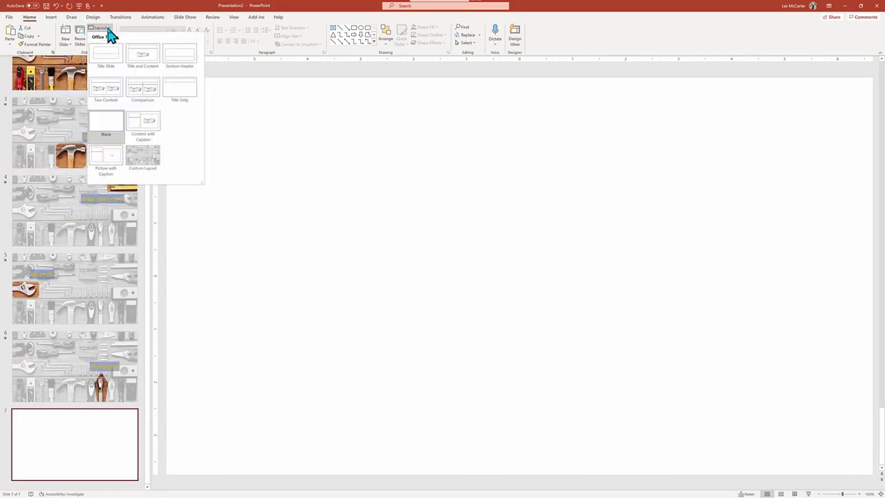
{"action": "left_click", "coordinate": [113, 123]}
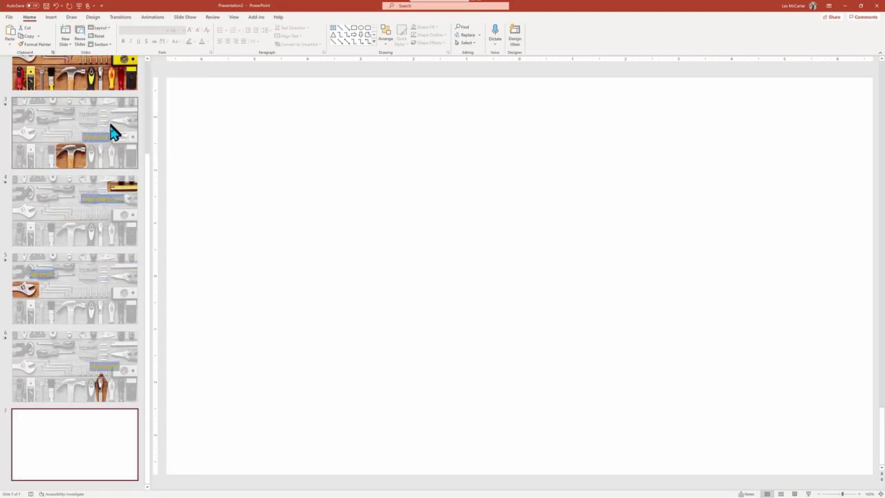
Insert a clustered column chart with the default data on slide 7 and title it "Business Chart"
{"action": "left_click", "coordinate": [50, 18]}
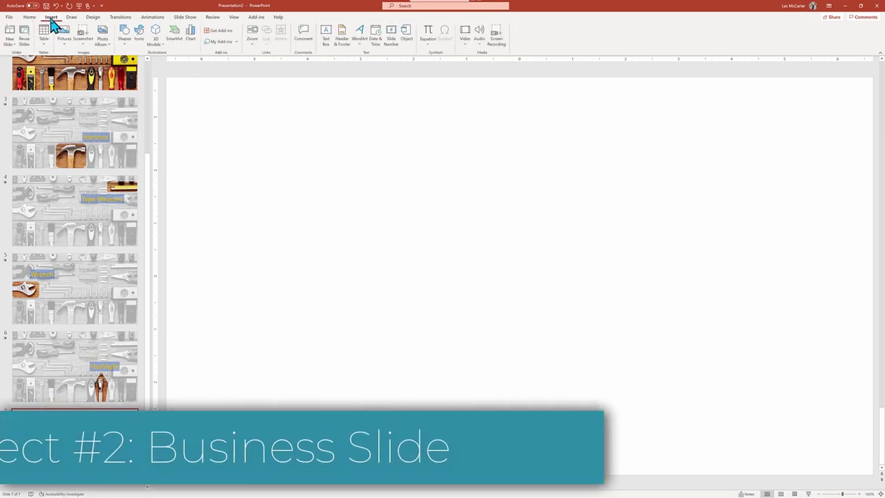
{"action": "left_click", "coordinate": [190, 33]}
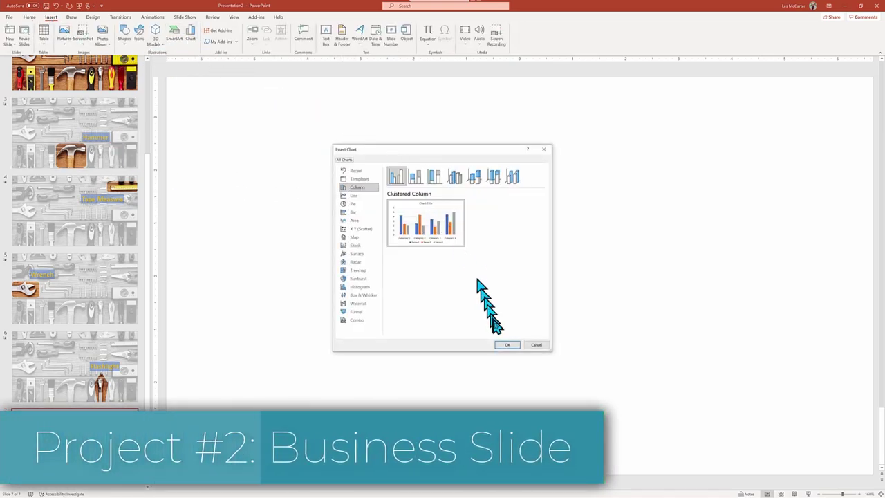
{"action": "left_click", "coordinate": [508, 344]}
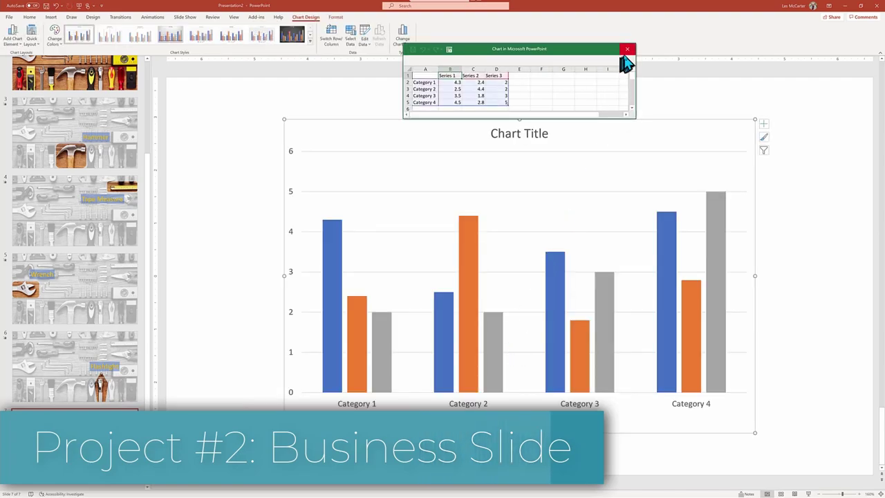
{"action": "left_click", "coordinate": [627, 49]}
{"action": "left_click", "coordinate": [519, 133]}
{"action": "left_click_drag", "start_coordinate": [450, 149], "coordinate": [490, 148]}
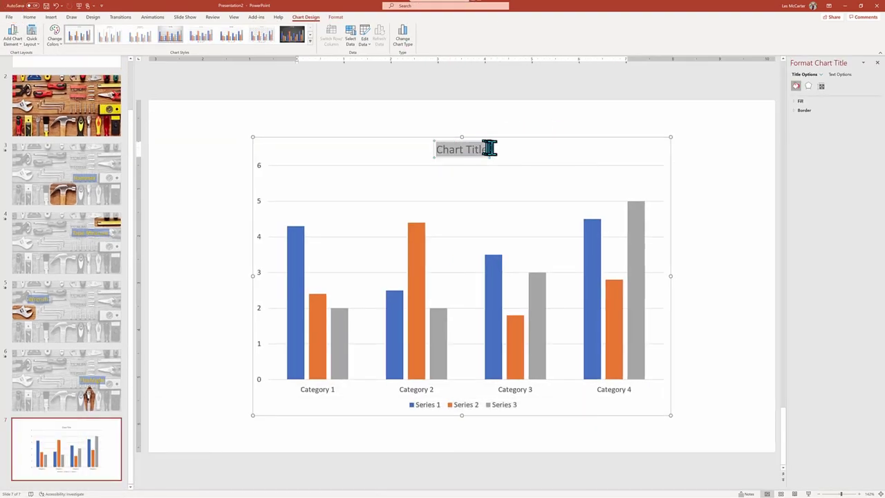
{"action": "type", "text": "Business Chart"}
Give slide 7's background a gradient fill, and make the chart title bold and larger
{"action": "left_click", "coordinate": [710, 149]}
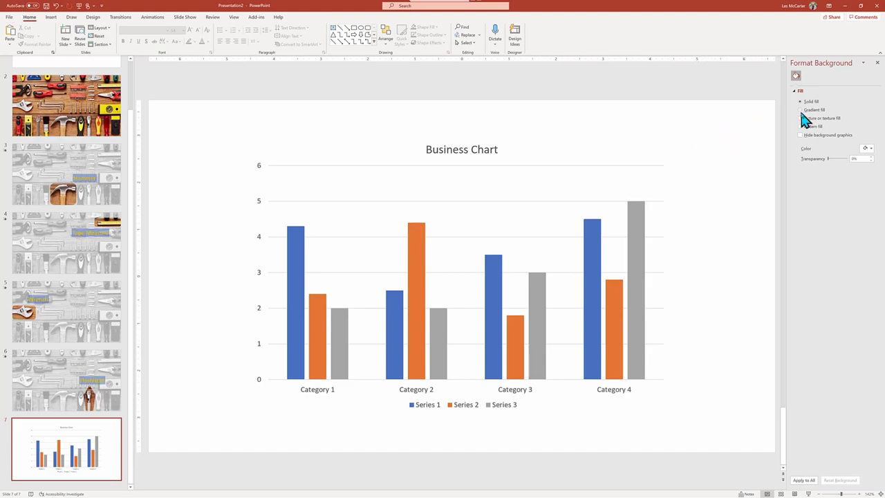
{"action": "left_click", "coordinate": [800, 110]}
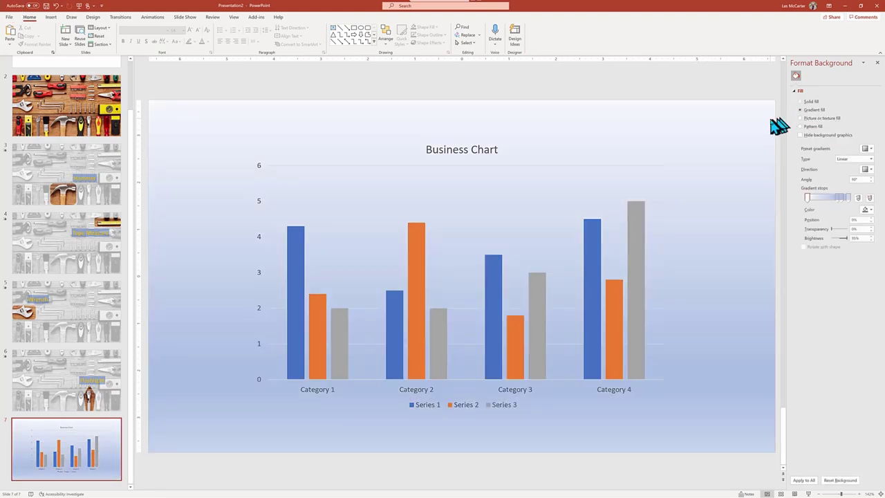
{"action": "left_click", "coordinate": [441, 147]}
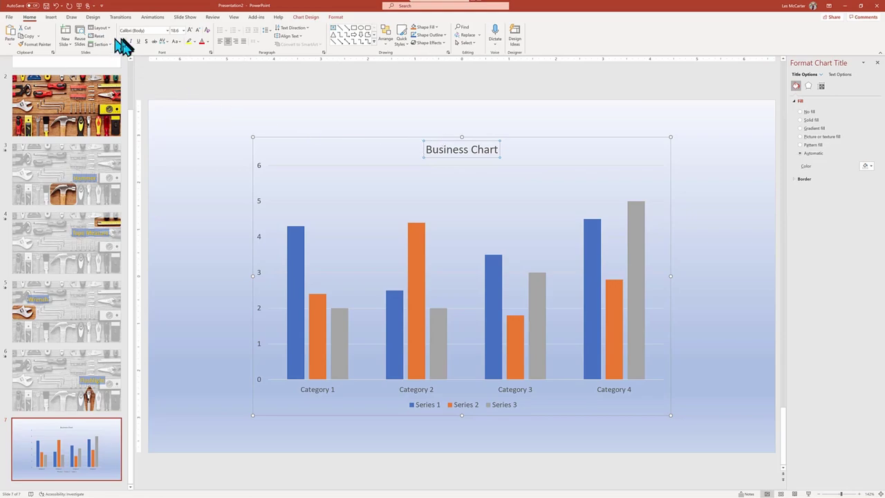
{"action": "left_click", "coordinate": [189, 31]}
{"action": "left_click", "coordinate": [189, 31]}
{"action": "left_click", "coordinate": [188, 31]}
{"action": "left_click", "coordinate": [210, 125]}
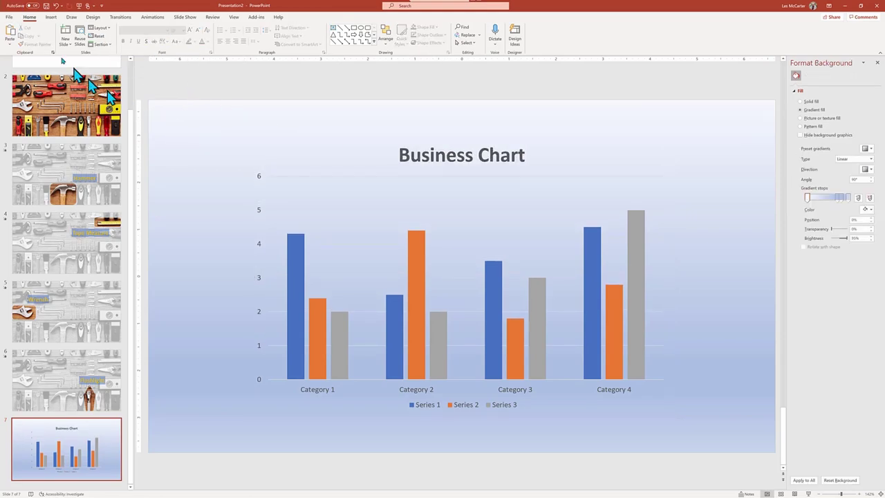
Export only slide 7 as a PNG graphic file named "Chart Image"
{"action": "left_click", "coordinate": [10, 19]}
{"action": "left_click", "coordinate": [38, 112]}
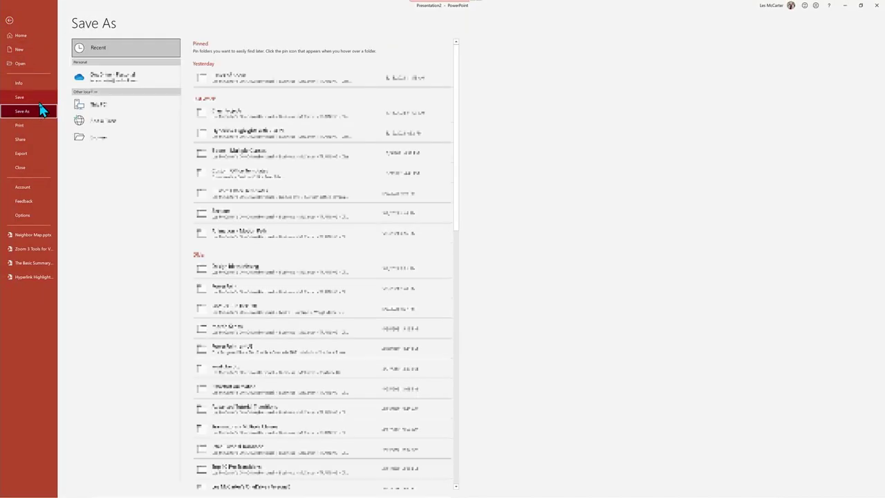
{"action": "left_click", "coordinate": [316, 117]}
{"action": "left_click", "coordinate": [330, 63]}
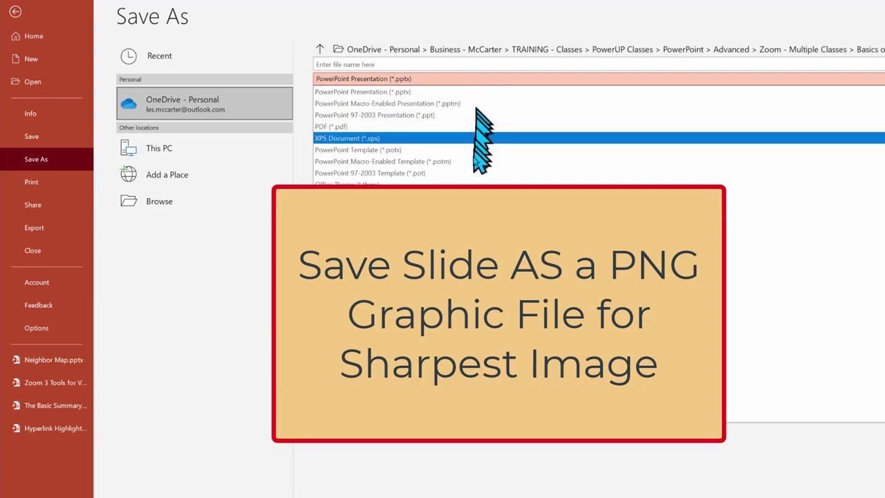
{"action": "left_click", "coordinate": [573, 312]}
{"action": "left_click", "coordinate": [446, 64]}
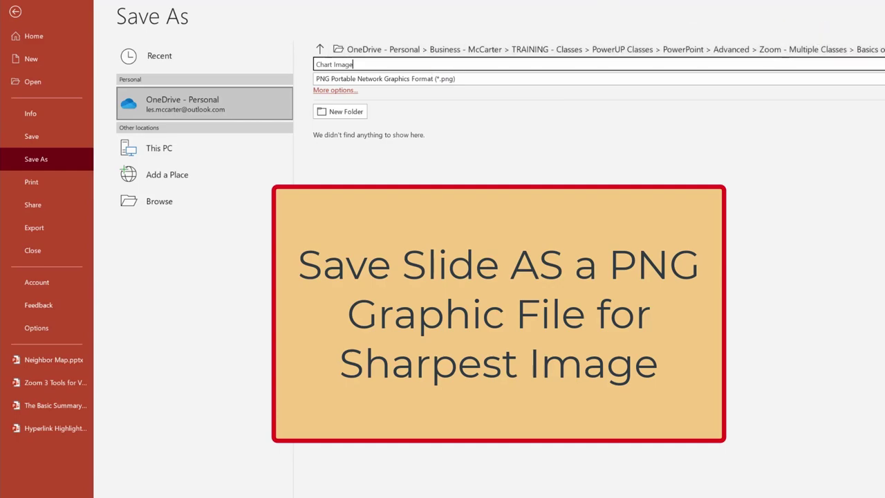
{"action": "key", "text": "Return"}
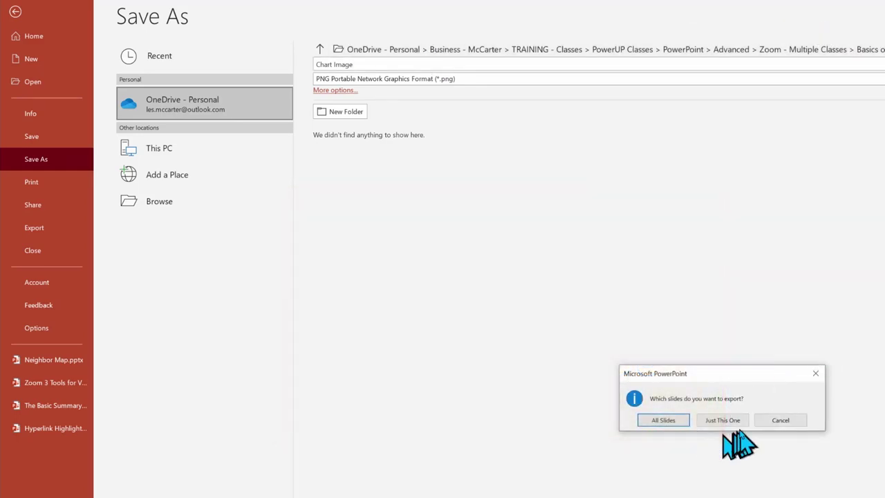
{"action": "left_click", "coordinate": [731, 421]}
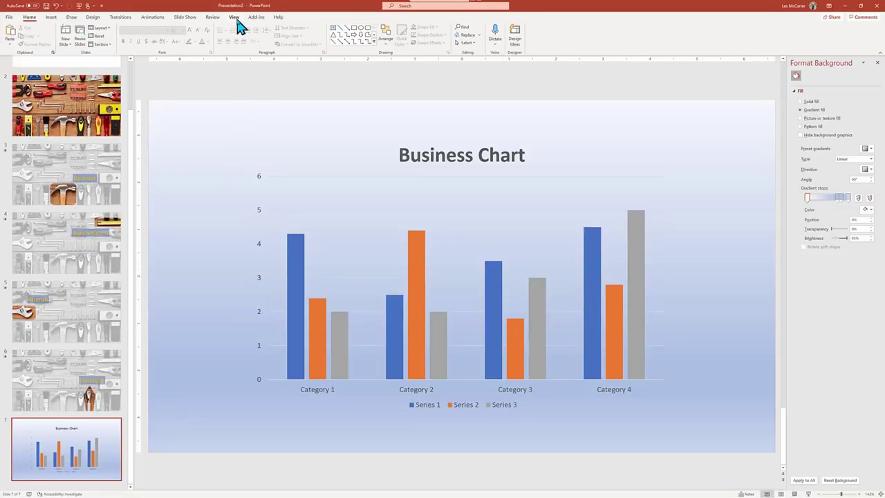
Add a new layout after the Blank layout in the slide master and delete all its placeholders
{"action": "left_click", "coordinate": [235, 17]}
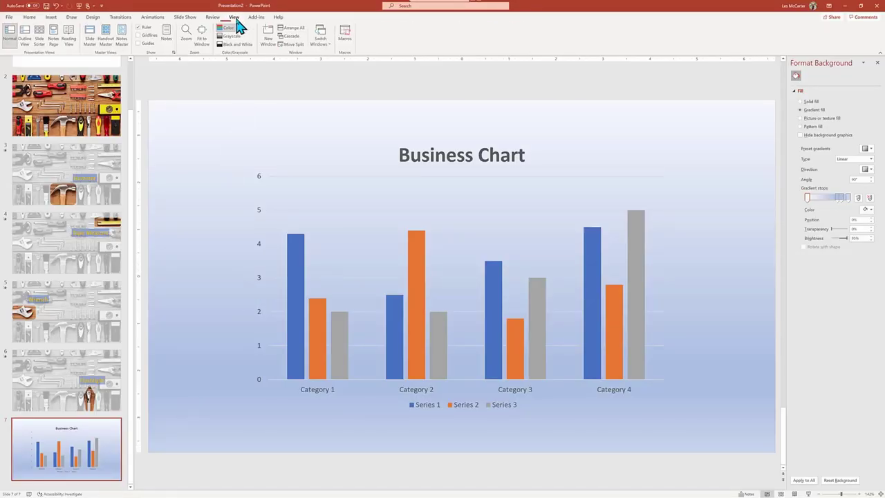
{"action": "left_click", "coordinate": [93, 38]}
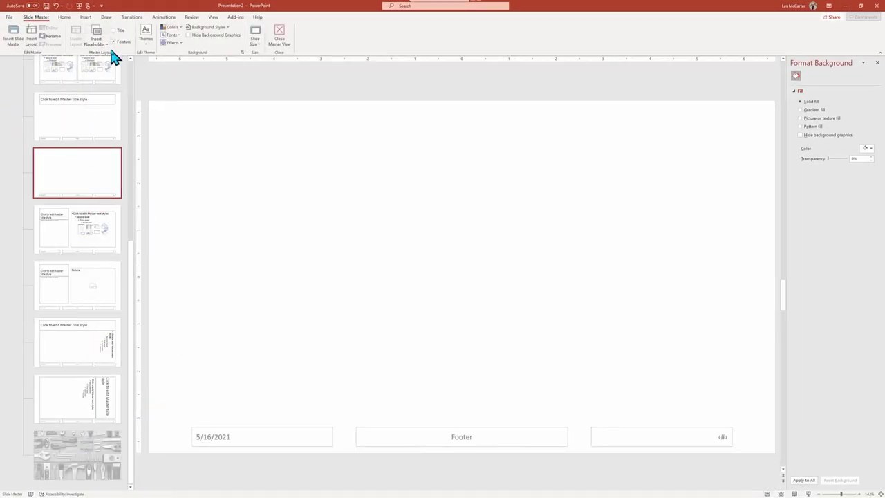
{"action": "left_click", "coordinate": [29, 38]}
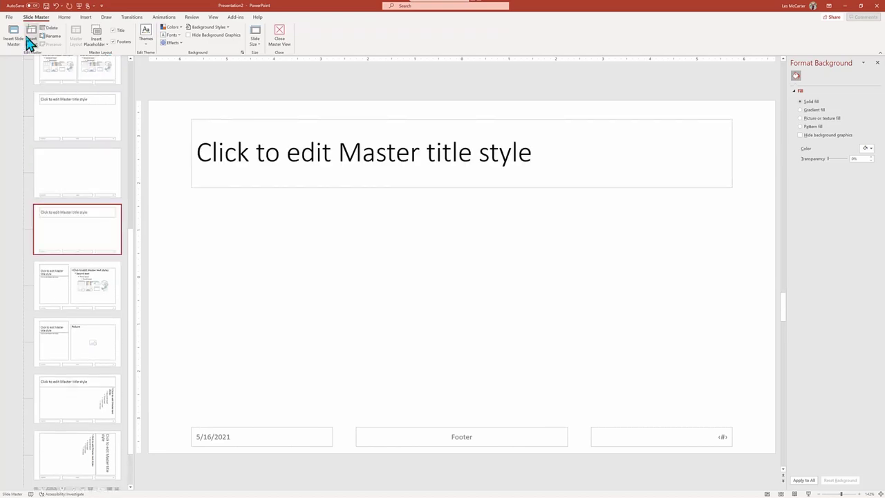
{"action": "key", "text": "ctrl+a"}
{"action": "key", "text": "Delete"}
Insert "Chart Image.png" from the Class Projects folder inside Basics of Zoom onto the new layout
{"action": "left_click", "coordinate": [86, 18]}
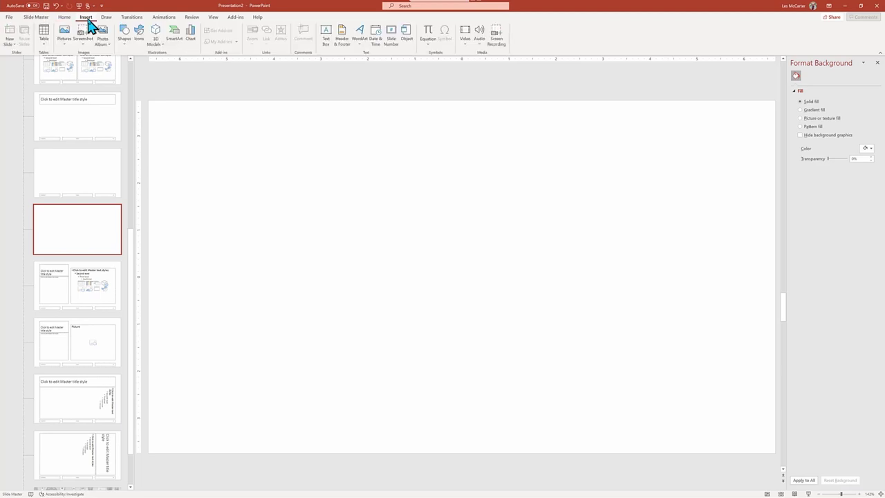
{"action": "left_click", "coordinate": [66, 43]}
{"action": "left_click", "coordinate": [76, 63]}
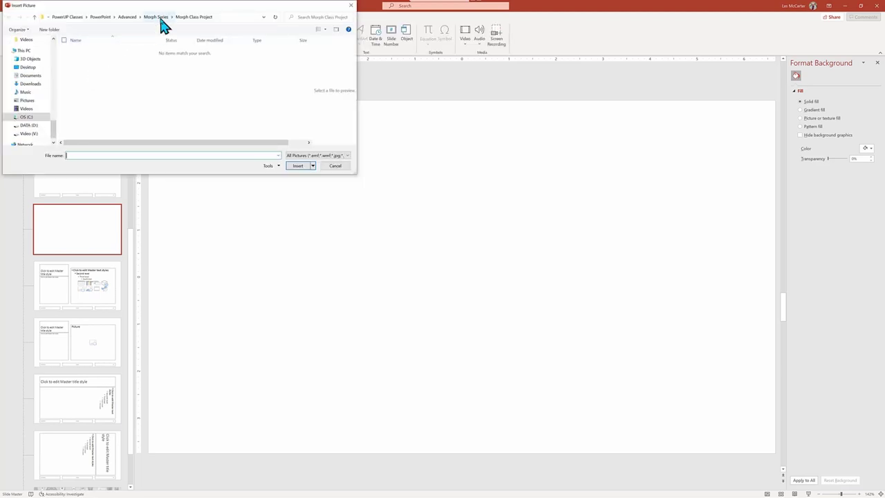
{"action": "left_click", "coordinate": [126, 18]}
{"action": "double_click", "coordinate": [128, 92]}
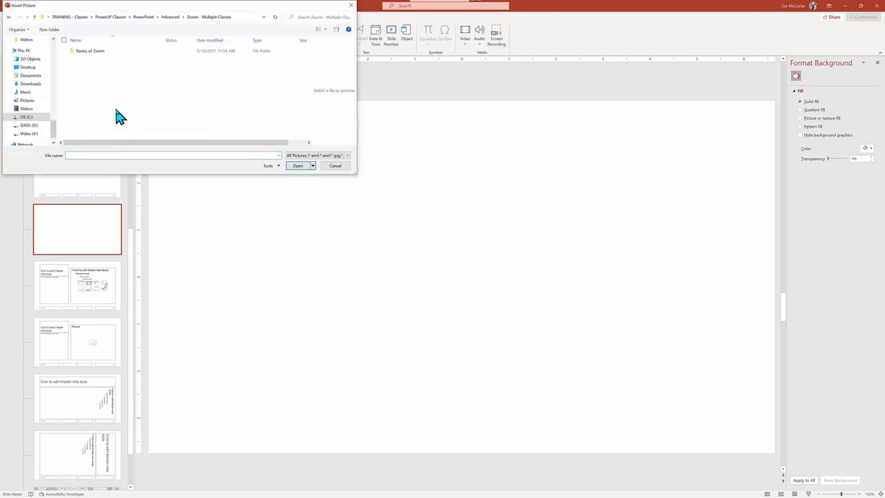
{"action": "left_click", "coordinate": [103, 51]}
{"action": "double_click", "coordinate": [103, 53]}
{"action": "double_click", "coordinate": [91, 58]}
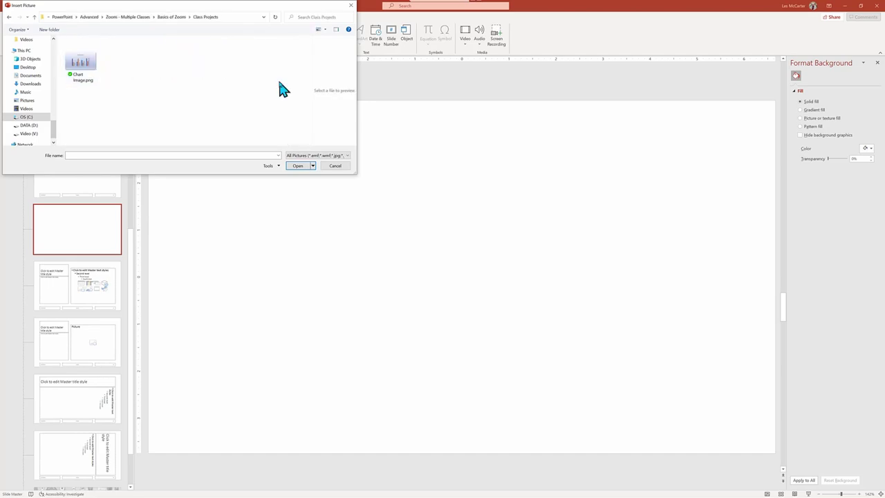
{"action": "left_click", "coordinate": [80, 63]}
{"action": "left_click", "coordinate": [296, 165]}
{"action": "left_click", "coordinate": [422, 87]}
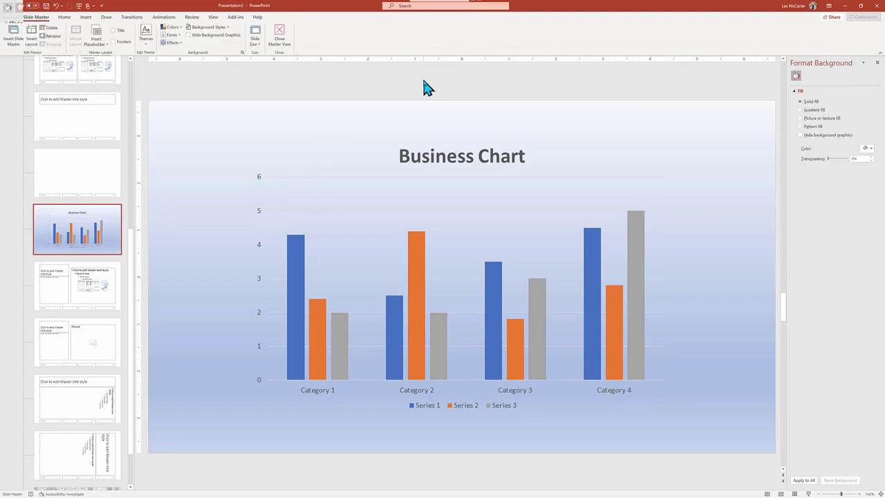
Recolor the new layout's chart picture with the light gray accent variation and leave the slide master view
{"action": "left_click", "coordinate": [282, 132]}
{"action": "left_click", "coordinate": [74, 39]}
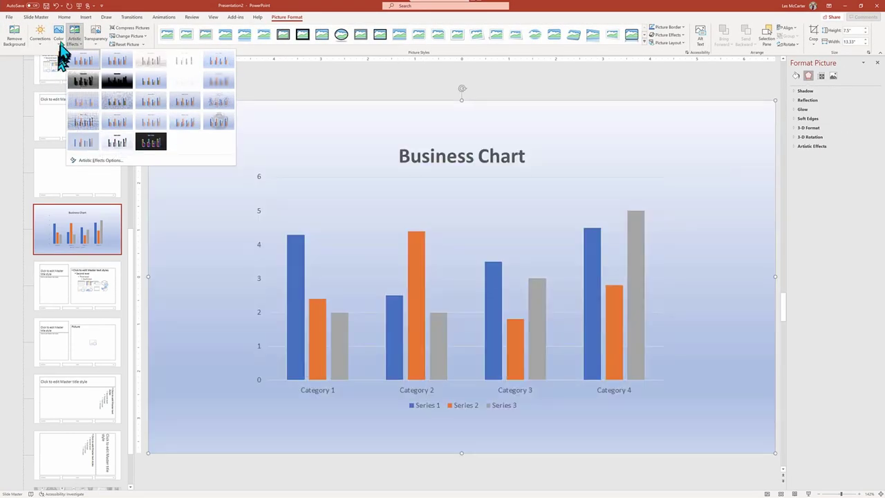
{"action": "left_click", "coordinate": [58, 38]}
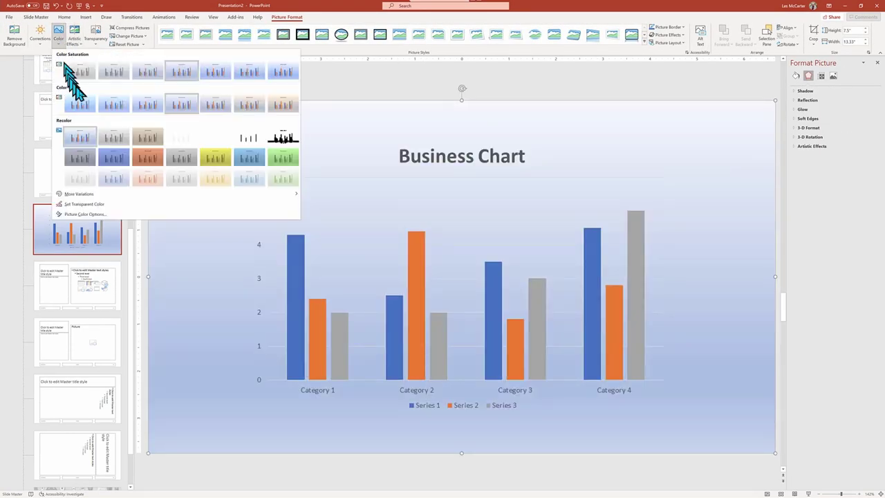
{"action": "left_click", "coordinate": [182, 182]}
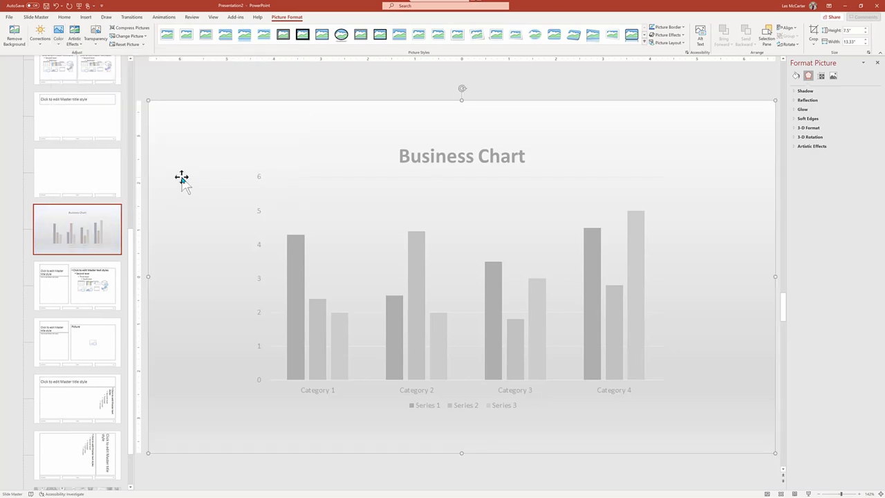
{"action": "left_click", "coordinate": [36, 17]}
{"action": "left_click", "coordinate": [279, 36]}
Add a slide after slide 7 and apply the new layout with the grayed chart picture to it
{"action": "left_click", "coordinate": [84, 483]}
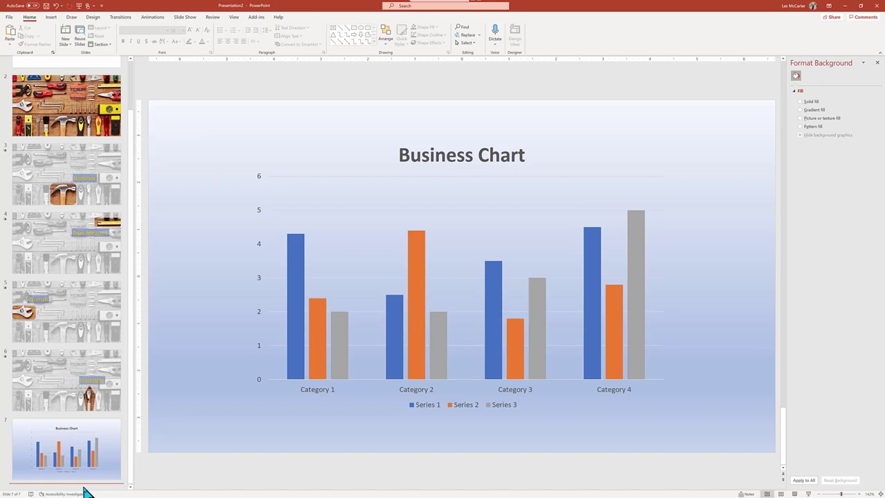
{"action": "left_click", "coordinate": [65, 36]}
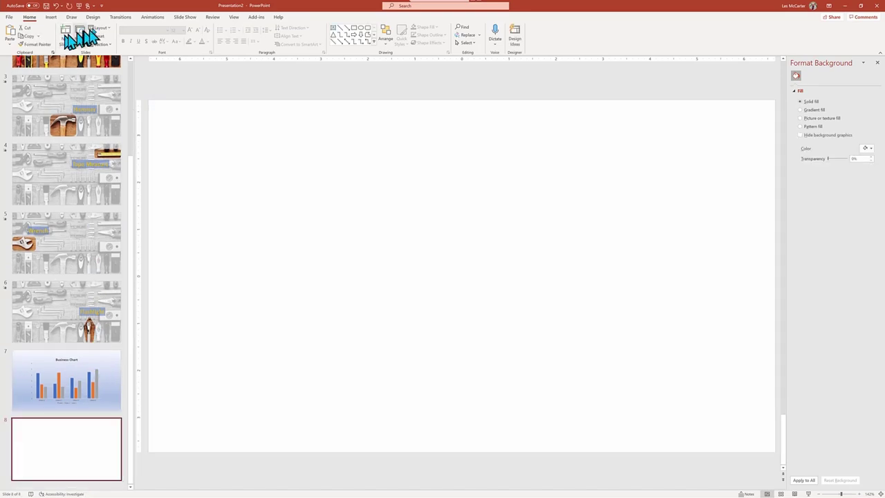
{"action": "left_click", "coordinate": [100, 28]}
{"action": "left_click", "coordinate": [149, 122]}
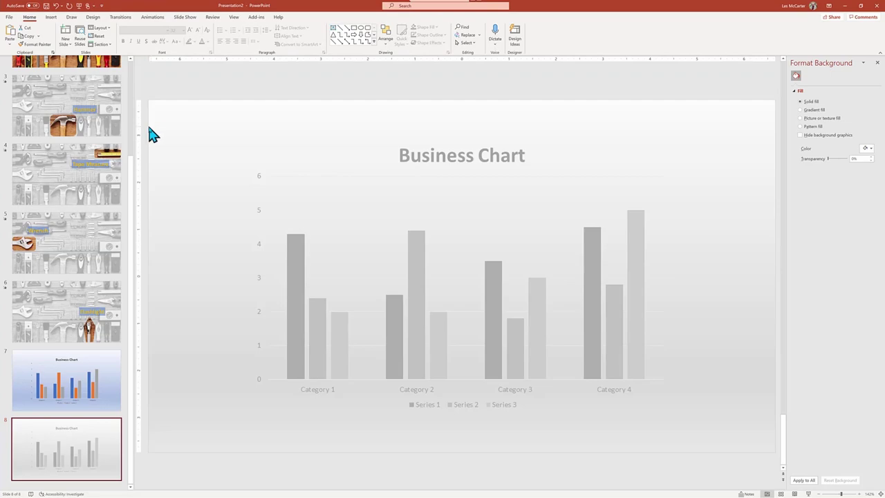
Insert "Chart Image.png" from the Class Projects folder onto slide 8
{"action": "left_click", "coordinate": [51, 17]}
{"action": "left_click", "coordinate": [61, 32]}
{"action": "left_click", "coordinate": [81, 64]}
{"action": "left_click", "coordinate": [95, 69]}
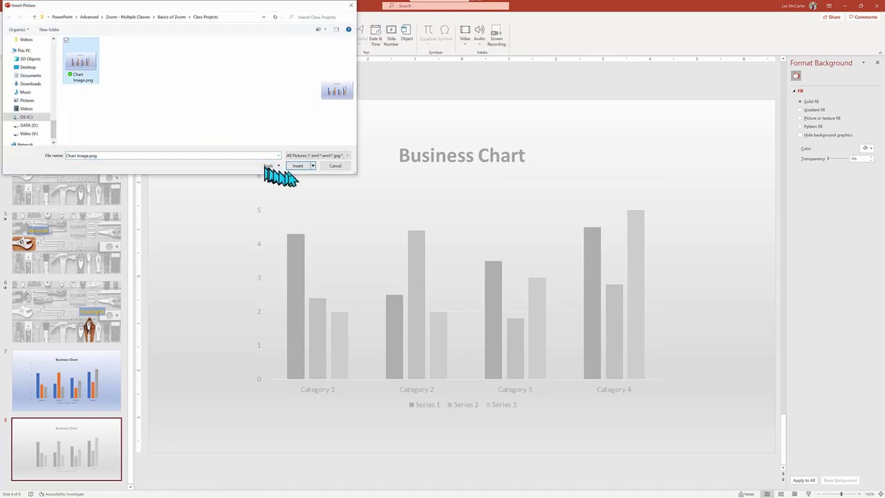
{"action": "left_click", "coordinate": [297, 166]}
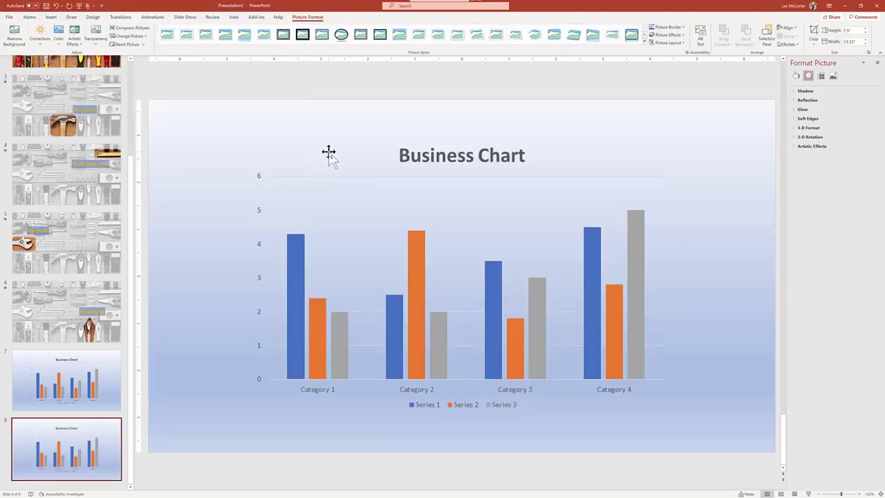
Crop the chart picture to an oval about 2.25" wide and 4.05" high around the Category 1 bars
{"action": "left_click", "coordinate": [816, 42]}
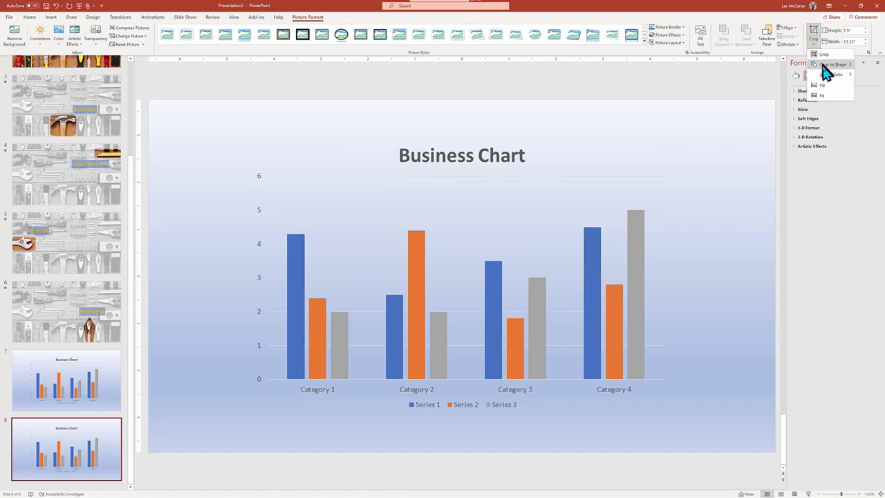
{"action": "mouse_move", "coordinate": [823, 67]}
{"action": "left_click", "coordinate": [721, 94]}
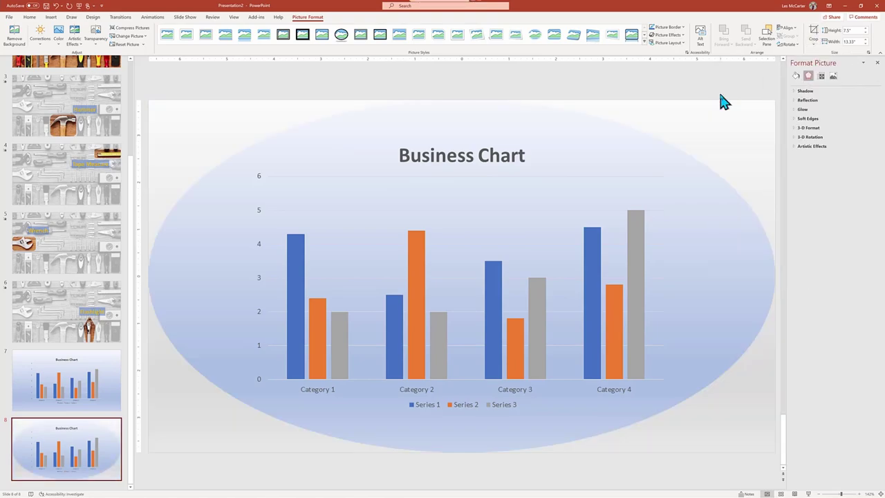
{"action": "left_click", "coordinate": [813, 36]}
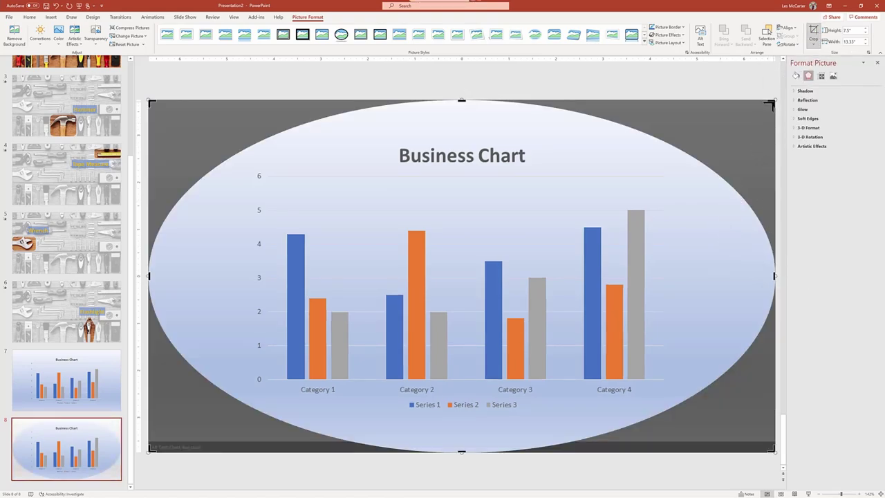
{"action": "left_click_drag", "start_coordinate": [773, 102], "coordinate": [365, 203]}
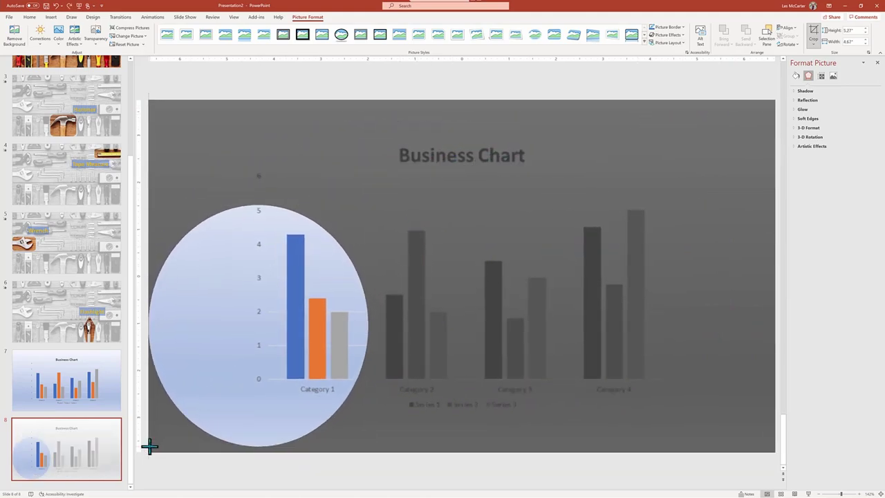
{"action": "left_click_drag", "start_coordinate": [151, 445], "coordinate": [315, 405]}
{"action": "left_click_drag", "start_coordinate": [315, 205], "coordinate": [315, 214]}
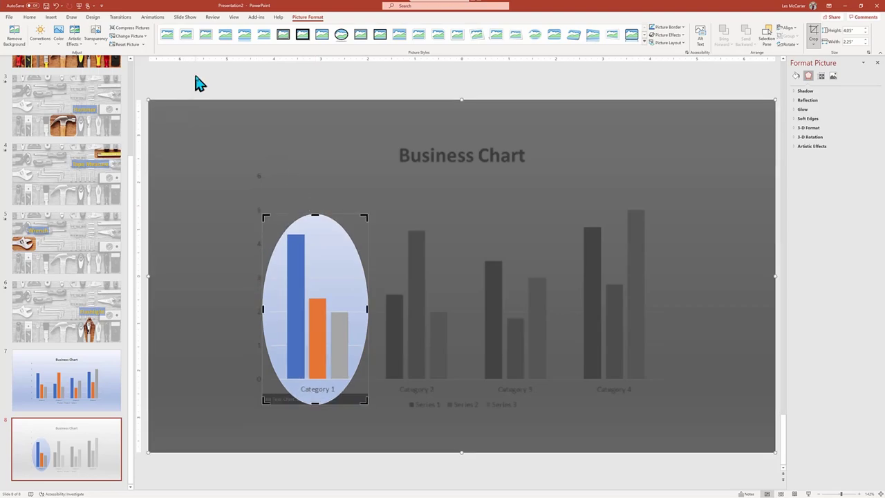
{"action": "left_click", "coordinate": [199, 82]}
Apply the oval picture style with a thick black border and a shadow beneath to the Category 1 crop
{"action": "left_click", "coordinate": [358, 275]}
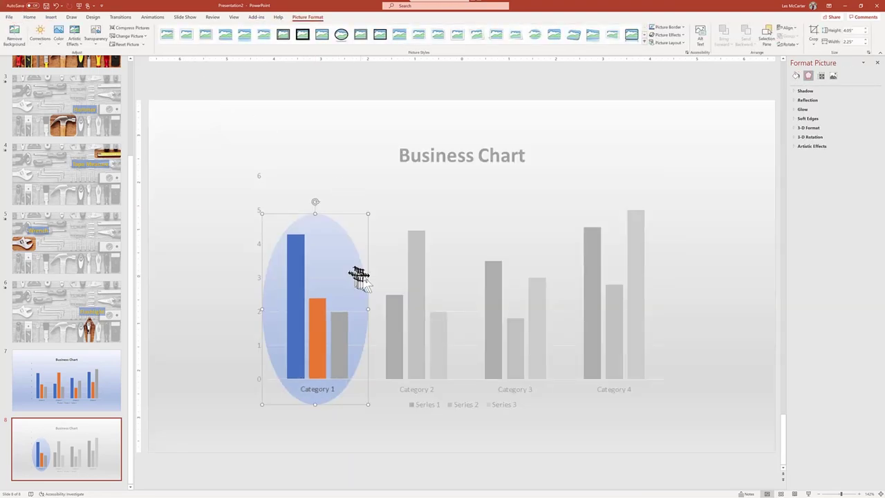
{"action": "left_click", "coordinate": [644, 34]}
{"action": "left_click", "coordinate": [644, 41]}
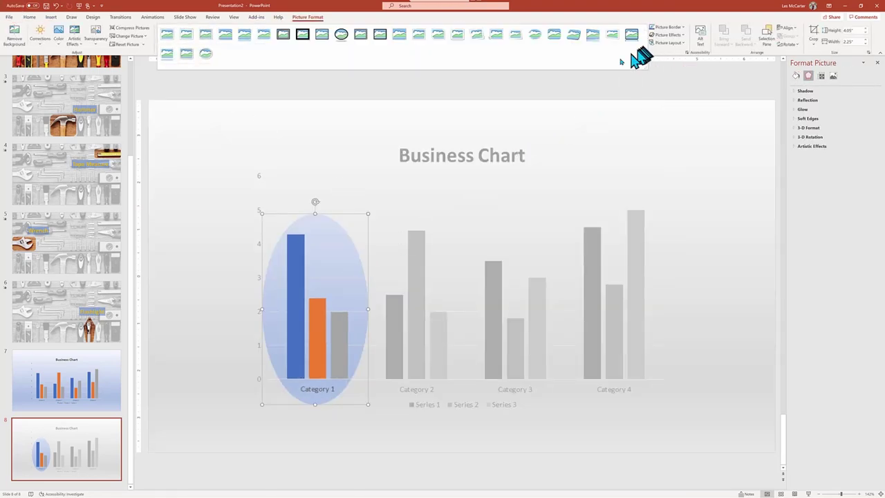
{"action": "left_click", "coordinate": [342, 35]}
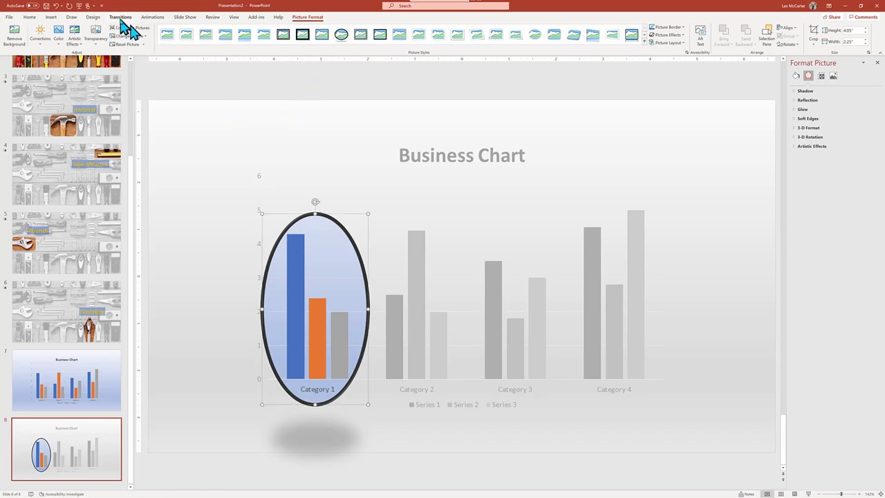
Apply the Morph transition to slide 8 and compare it with slide 7
{"action": "left_click", "coordinate": [120, 17]}
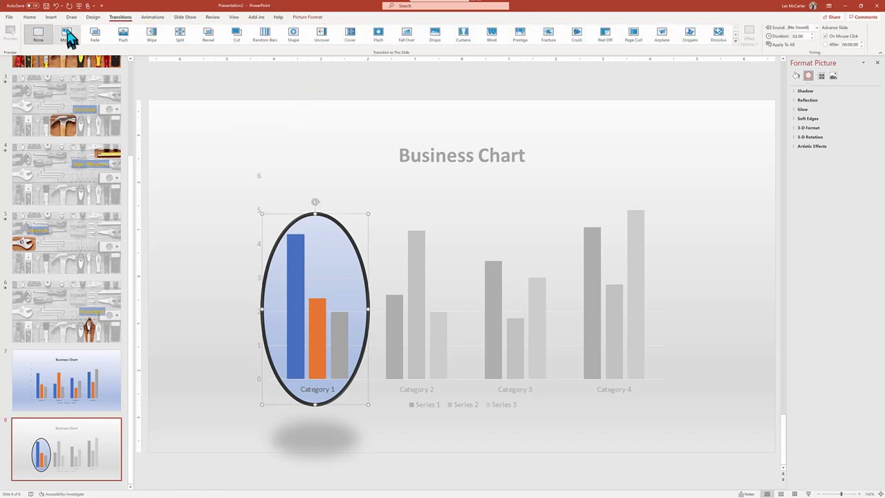
{"action": "left_click", "coordinate": [67, 35]}
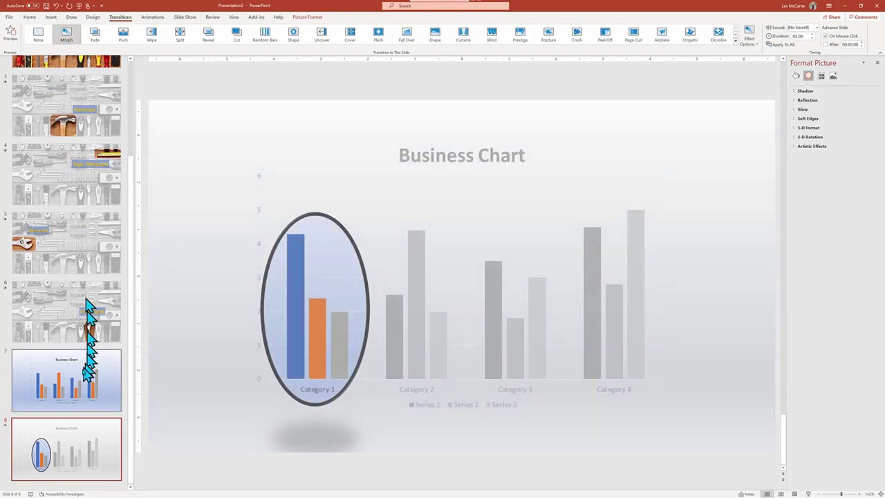
{"action": "left_click", "coordinate": [84, 378]}
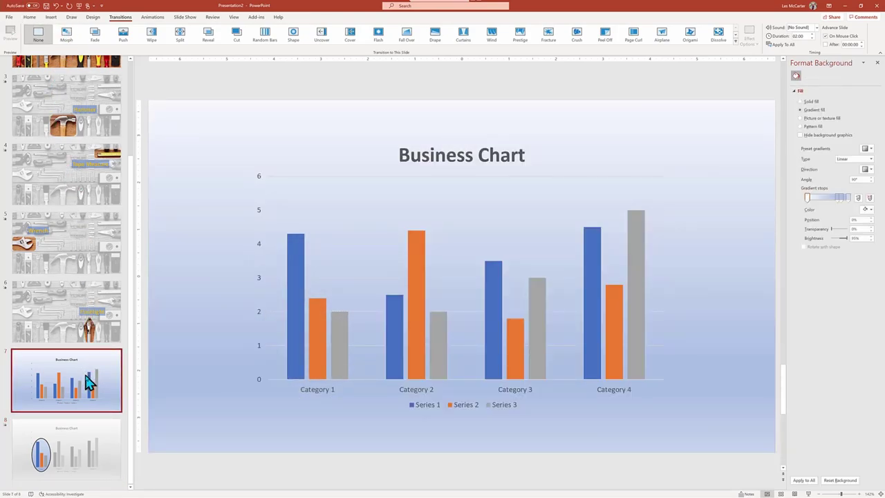
{"action": "left_click", "coordinate": [97, 436]}
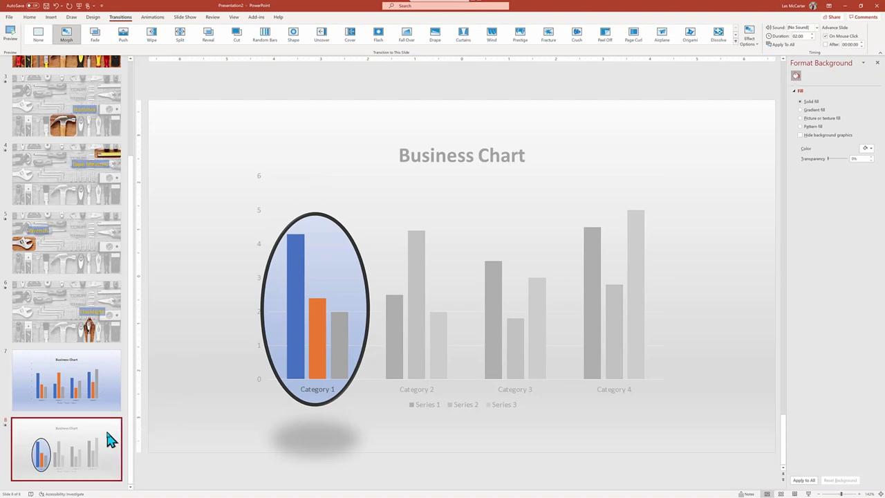
Duplicate slide 8 and move the oval crop on the copy over the Category 2 bars
{"action": "left_click", "coordinate": [30, 17]}
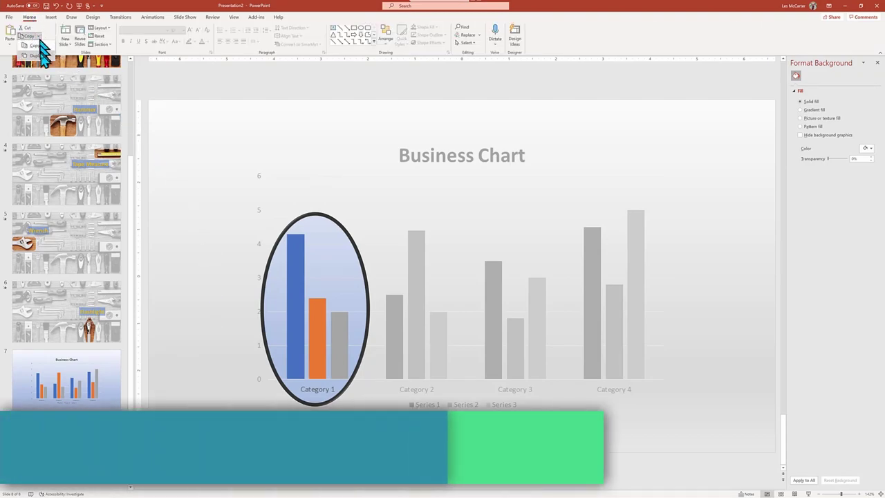
{"action": "scroll", "coordinate": [39, 62], "scroll_direction": "down", "scroll_amount": 2}
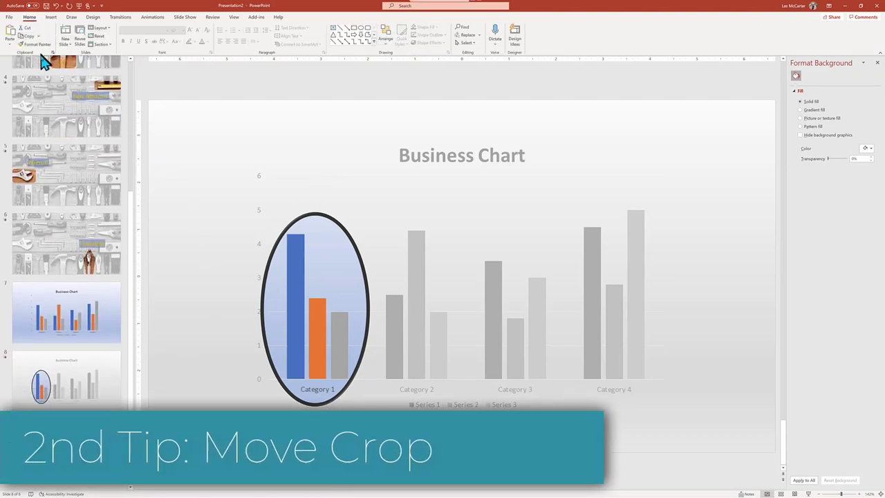
{"action": "left_click", "coordinate": [308, 399]}
{"action": "left_click", "coordinate": [316, 18]}
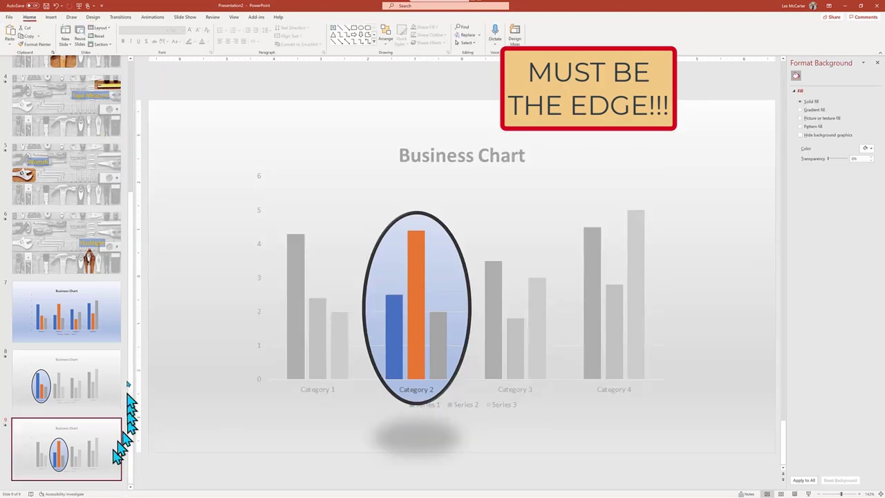
Duplicate slide 9 and move the oval crop on the copy over the Category 3 bars
{"action": "left_click", "coordinate": [38, 56]}
{"action": "left_click", "coordinate": [415, 383]}
{"action": "left_click", "coordinate": [314, 18]}
{"action": "left_click", "coordinate": [814, 35]}
{"action": "left_click_drag", "start_coordinate": [469, 299], "coordinate": [567, 298]}
{"action": "left_click", "coordinate": [159, 256]}
Duplicate slide 10 and start adjusting the crop of the oval picture on the copy
{"action": "left_click", "coordinate": [38, 57]}
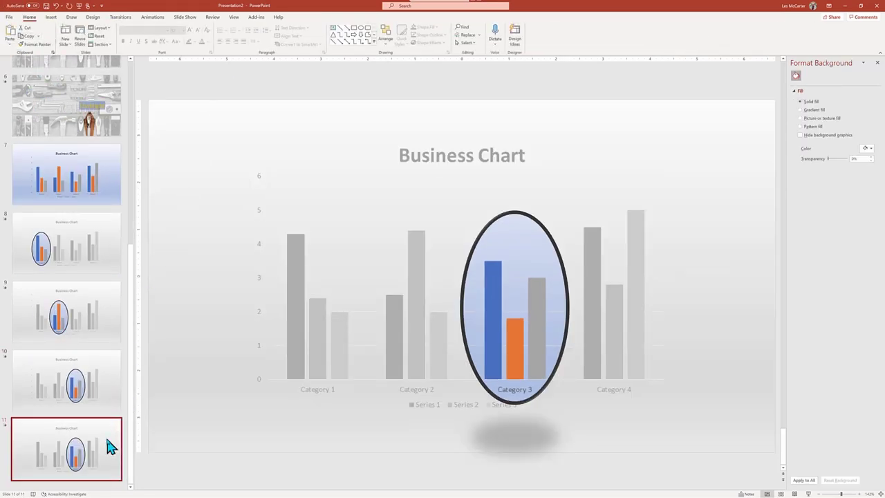
{"action": "left_click", "coordinate": [504, 401]}
{"action": "left_click", "coordinate": [308, 17]}
{"action": "left_click", "coordinate": [814, 34]}
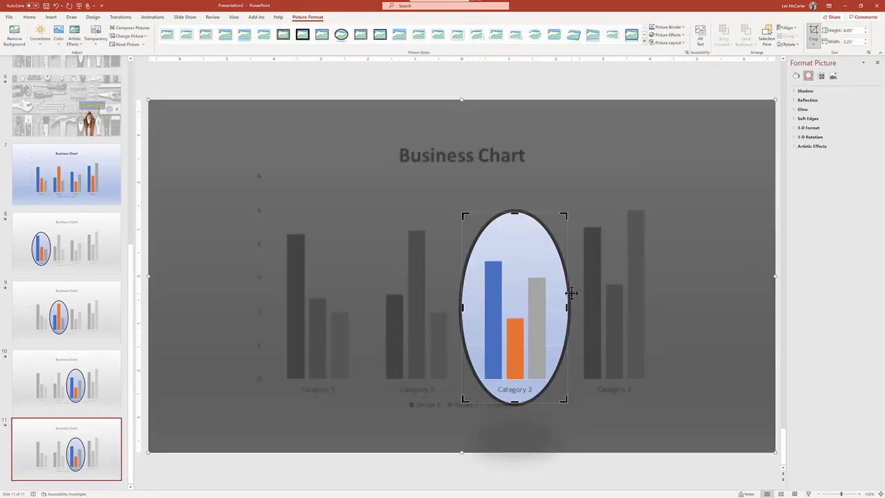